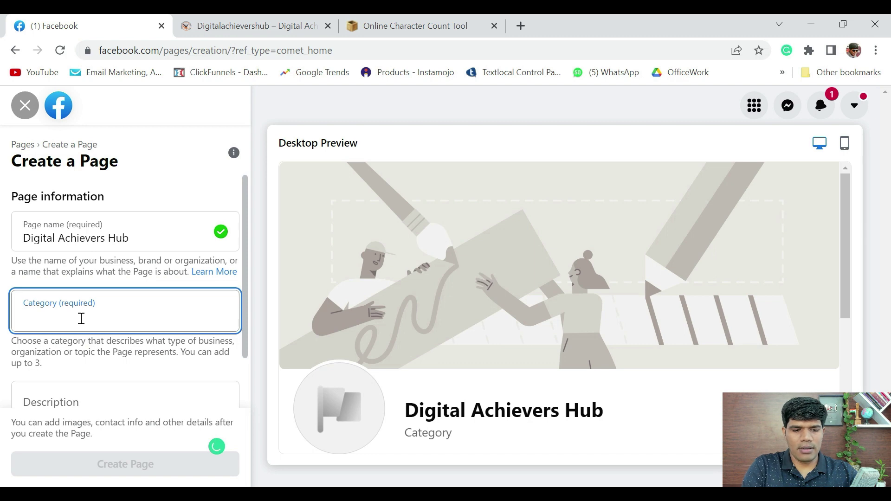
Step: Add the categories Digital creator and Coach to the new Digital Achievers Hub Page
text(Creator)
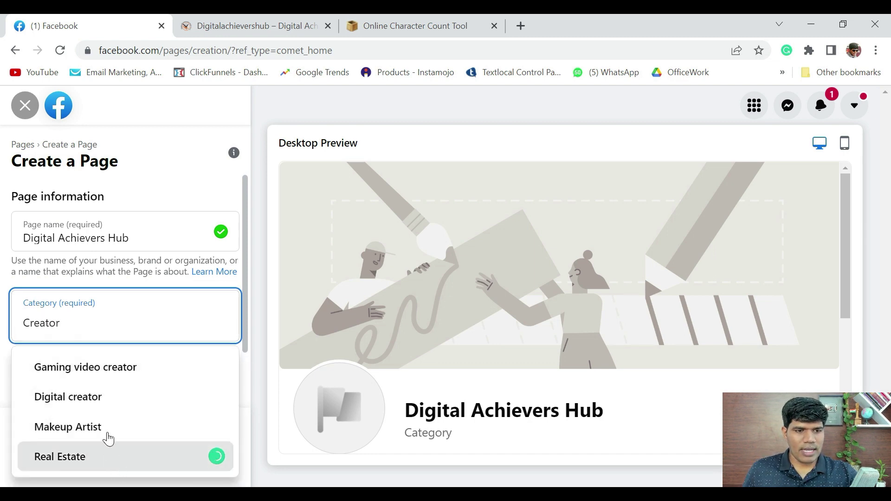
click(101, 409)
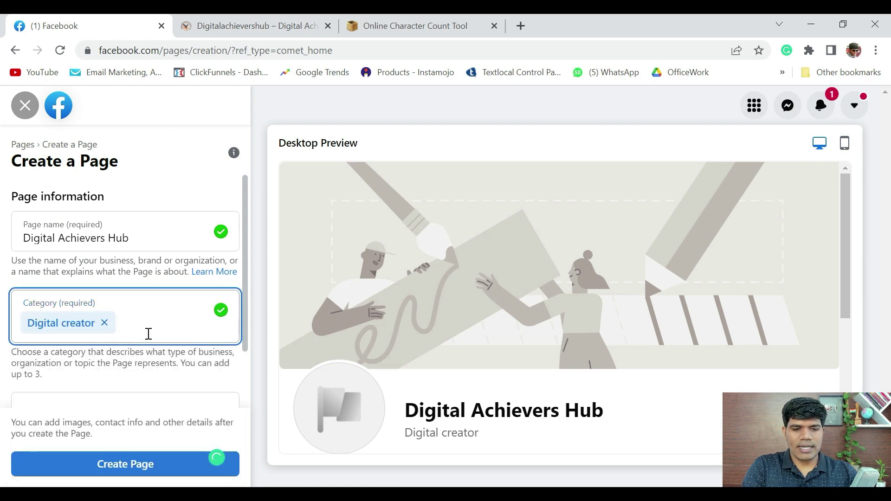
text(coach)
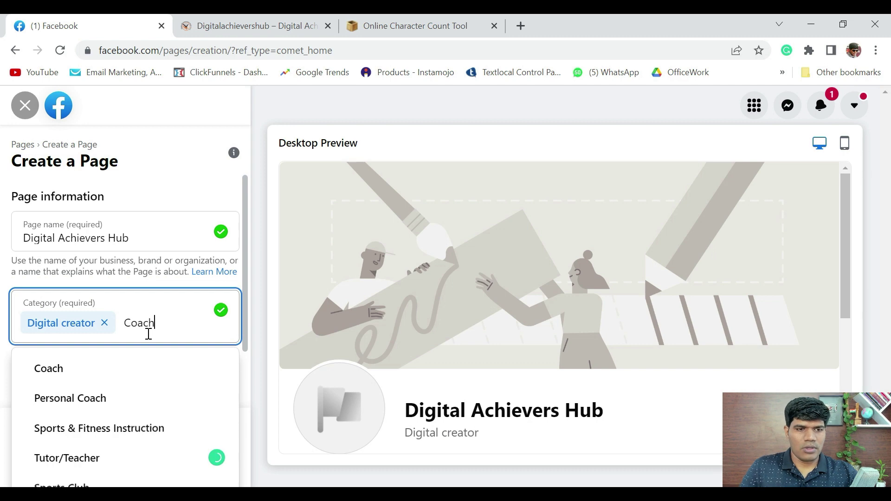
click(79, 368)
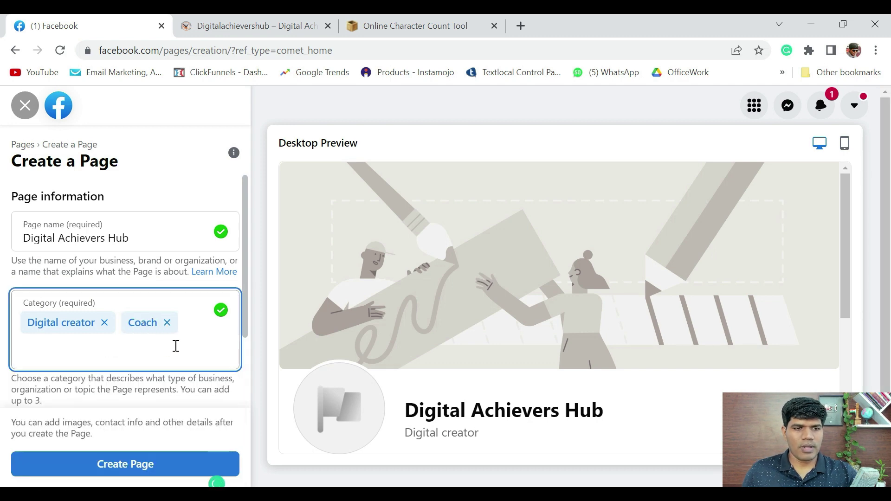
Step: Paste the prepared description about the fast-growing community of YouTubers and coaching 1 lakh people to be digital influencers, and create the Page
scroll(153, 352, down, 2)
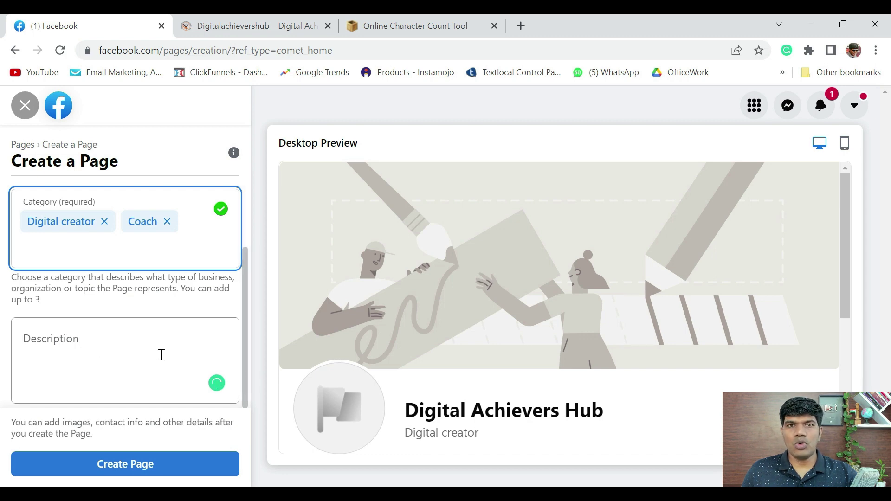
click(100, 347)
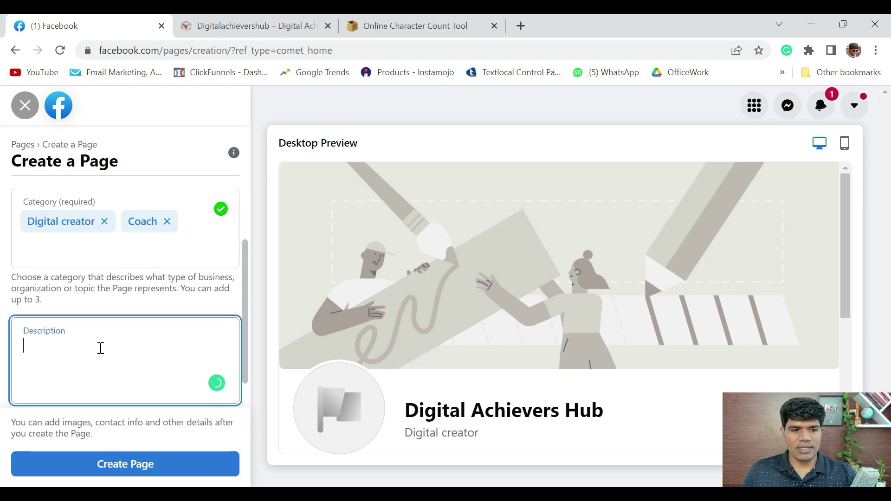
text(Join the fast-growing community of YouTubers by implementing proven strategies. Mission to coach 1 lakh people to be digital influencers, who will live their DREAM LIFE!!)
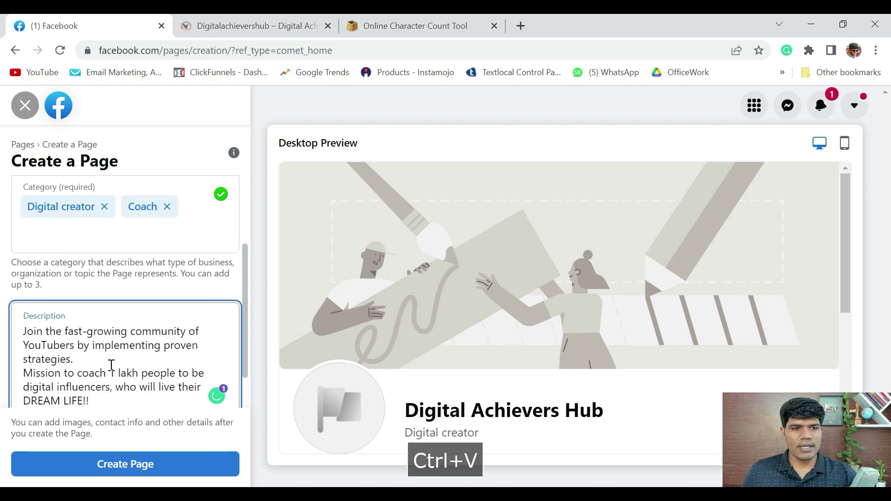
scroll(123, 364, down, 1)
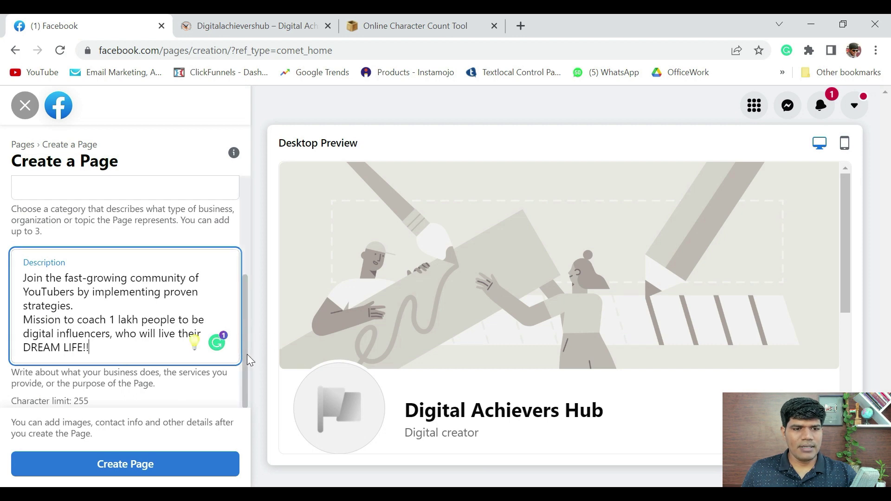
click(132, 469)
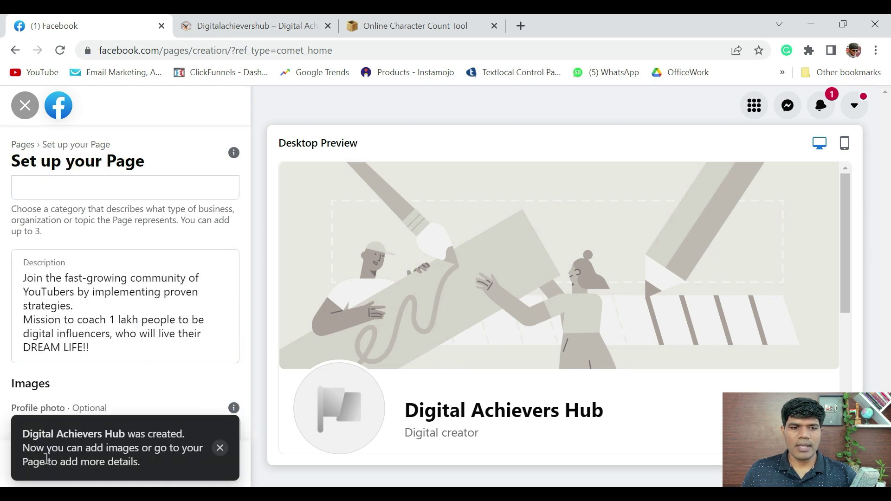
click(220, 449)
drag(244, 276, 240, 346)
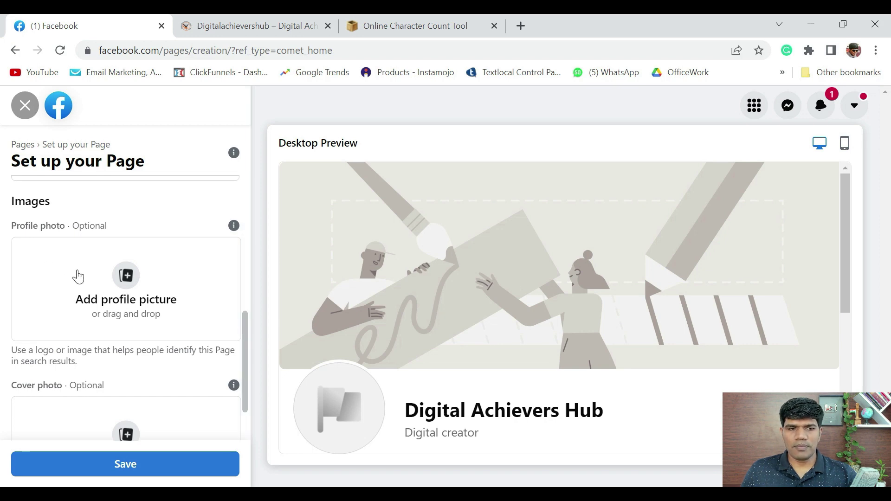
drag(244, 334, 245, 363)
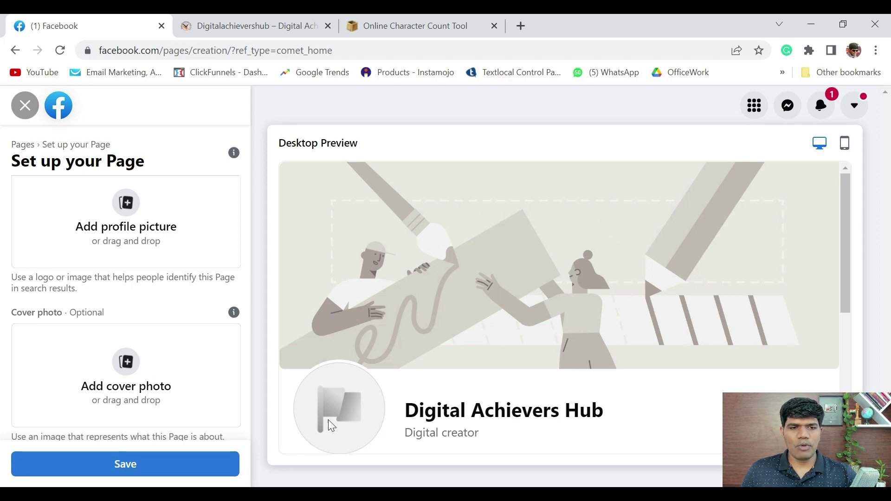
drag(244, 346, 246, 330)
scroll(246, 330, up, 1)
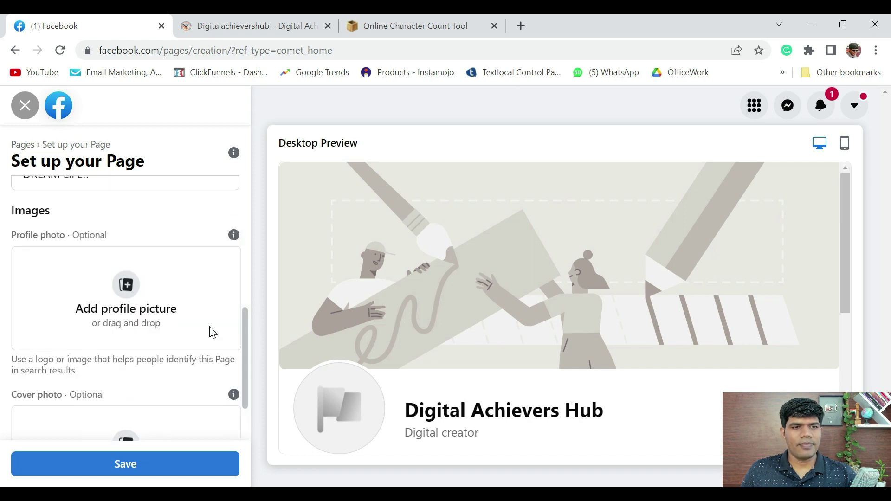
click(125, 283)
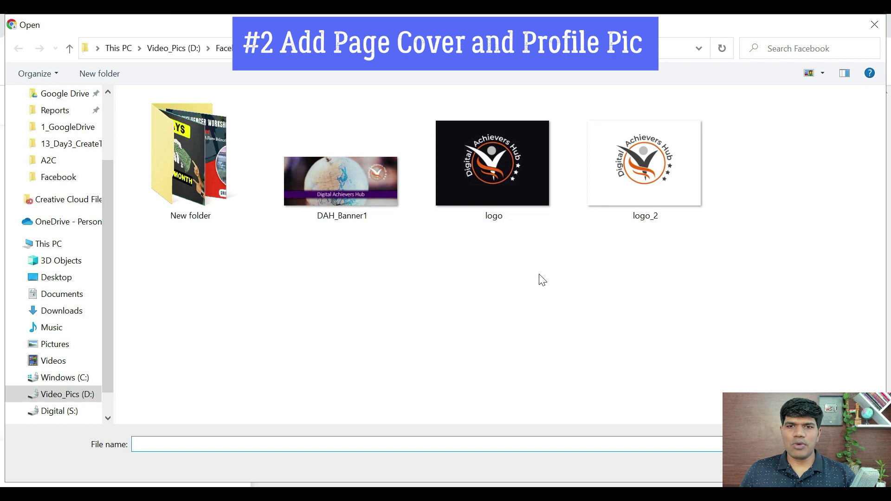
double_click(657, 174)
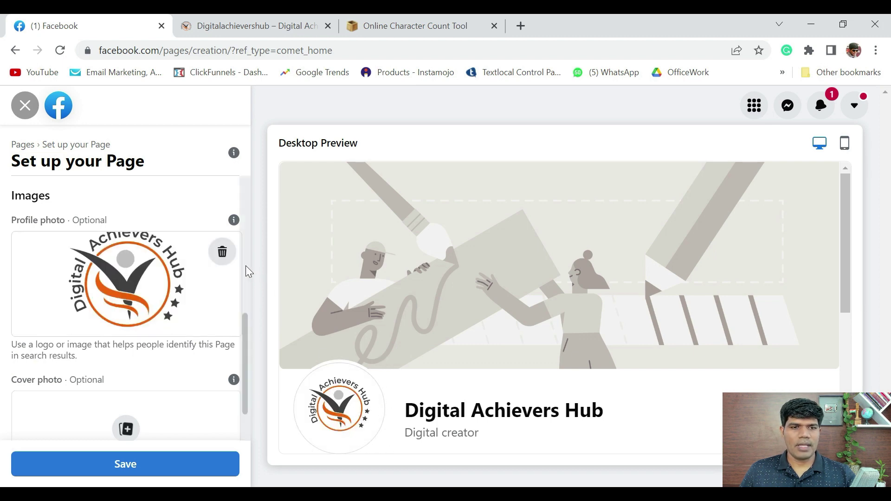
Step: Add the image DAH_Banner1 from the Facebook folder as the Page's cover photo
scroll(246, 328, down, 1)
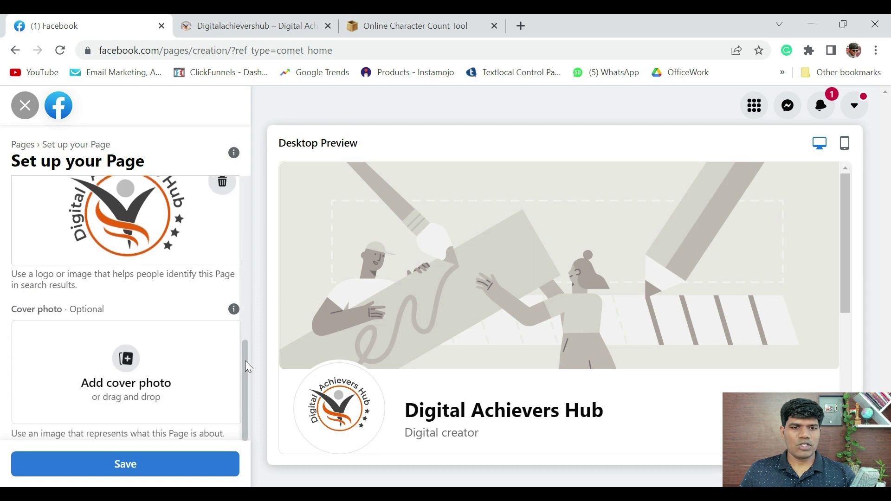
click(125, 360)
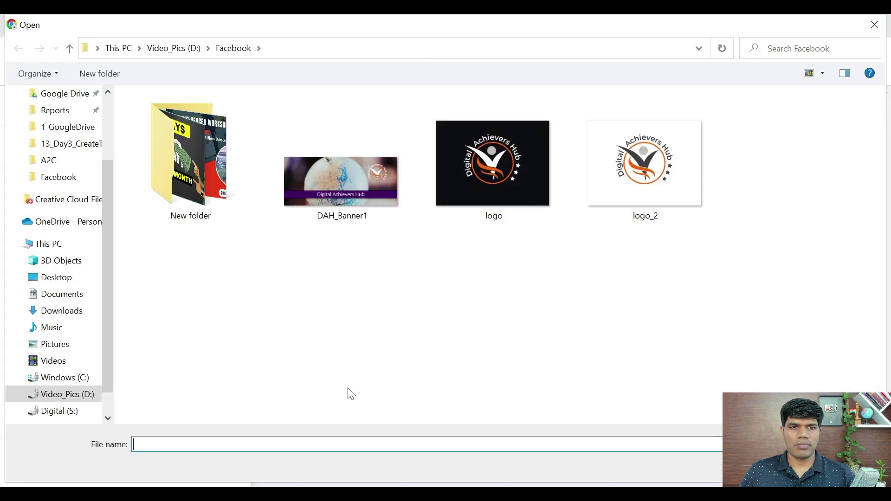
click(374, 182)
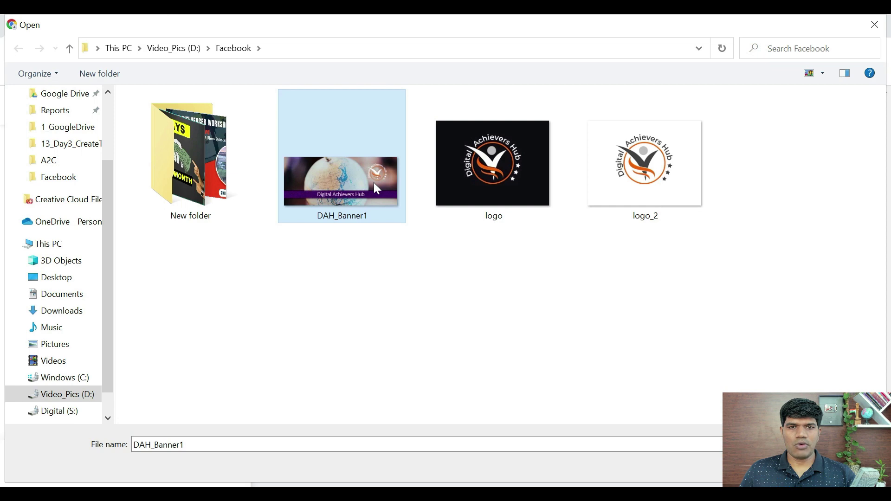
double_click(374, 182)
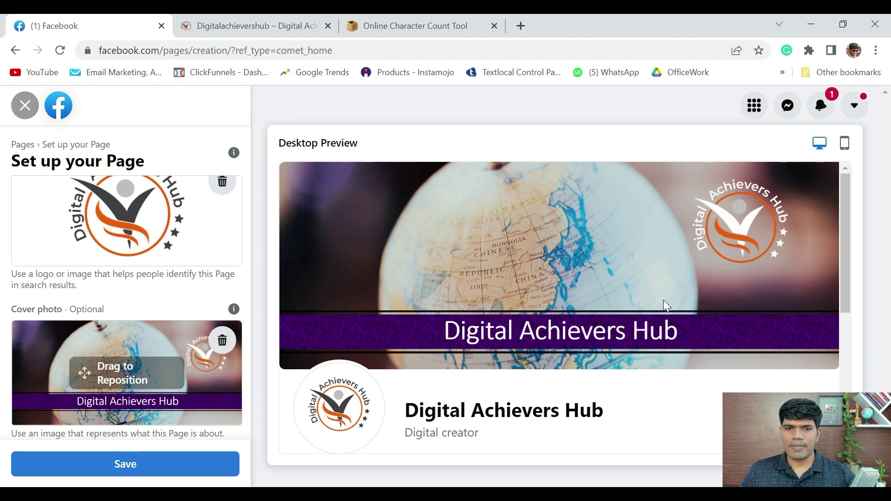
Step: Review the desktop preview down to the About section and save the Page setup
scroll(650, 306, down, 3)
scroll(538, 323, down, 3)
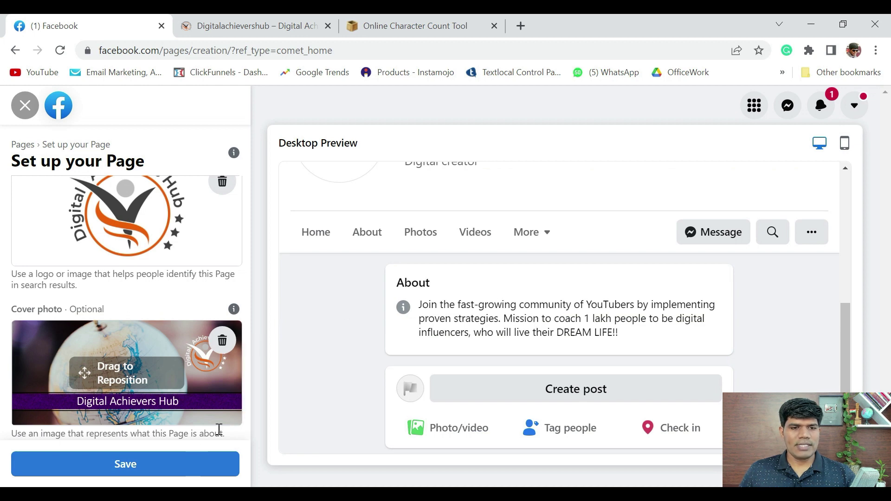
click(187, 471)
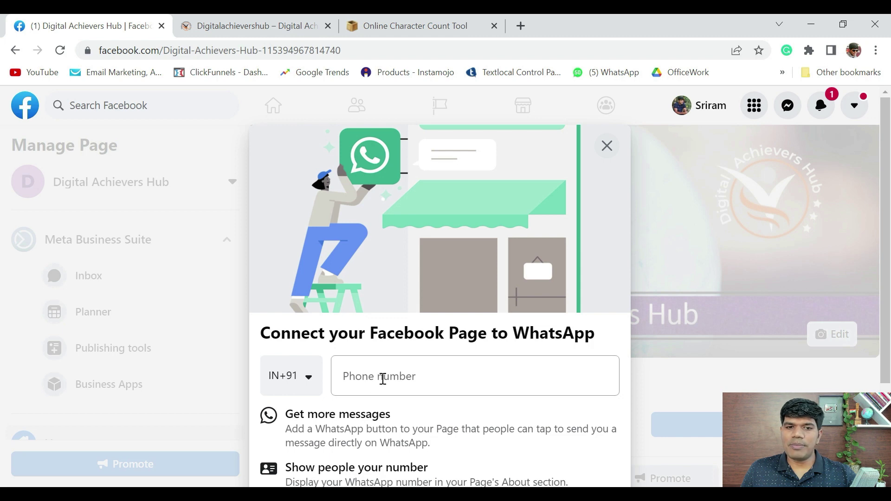
Step: Skip connecting the Page to WhatsApp and confirm leaving that setup
scroll(383, 379, down, 3)
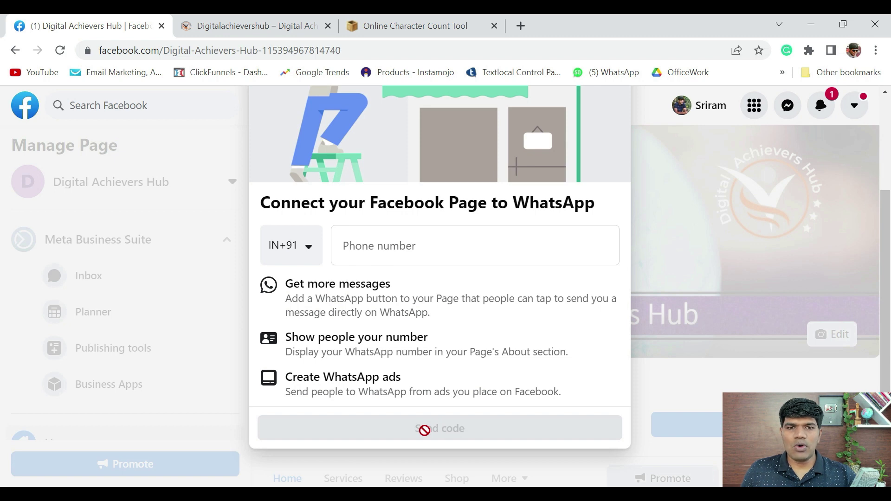
scroll(424, 430, up, 3)
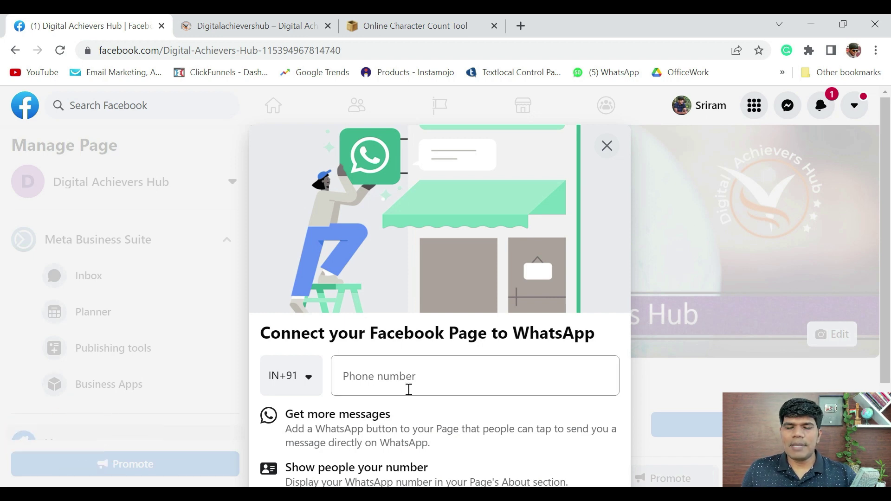
click(607, 148)
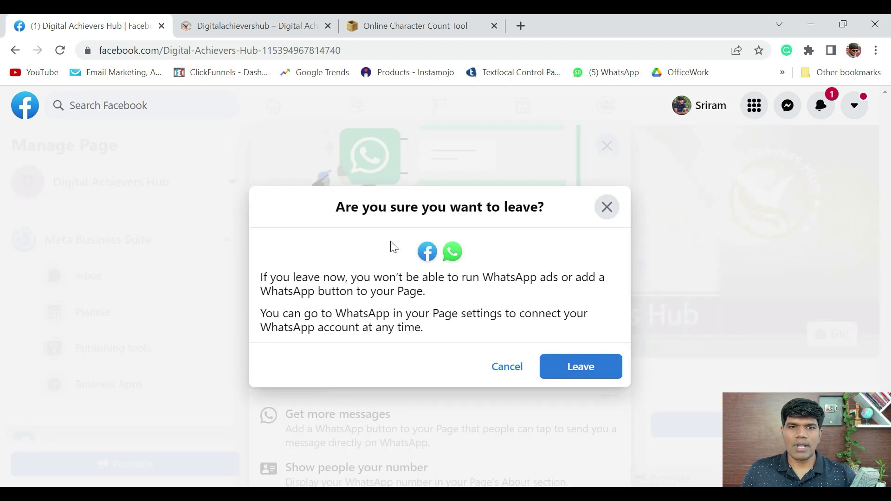
click(578, 372)
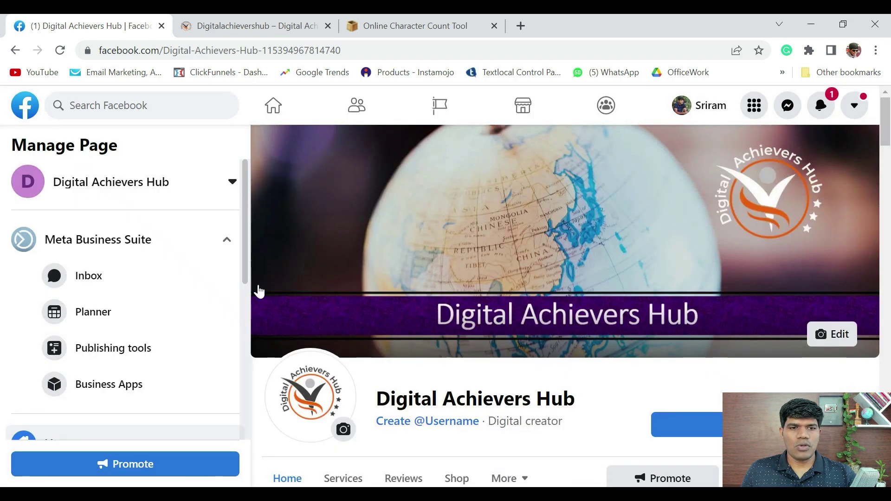
Step: Create the Page username digitalachievershub
scroll(600, 261, down, 3)
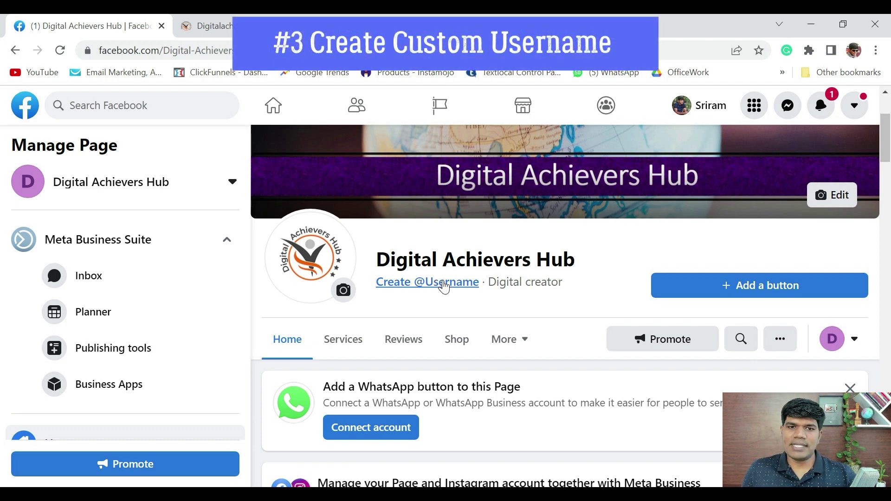
click(443, 288)
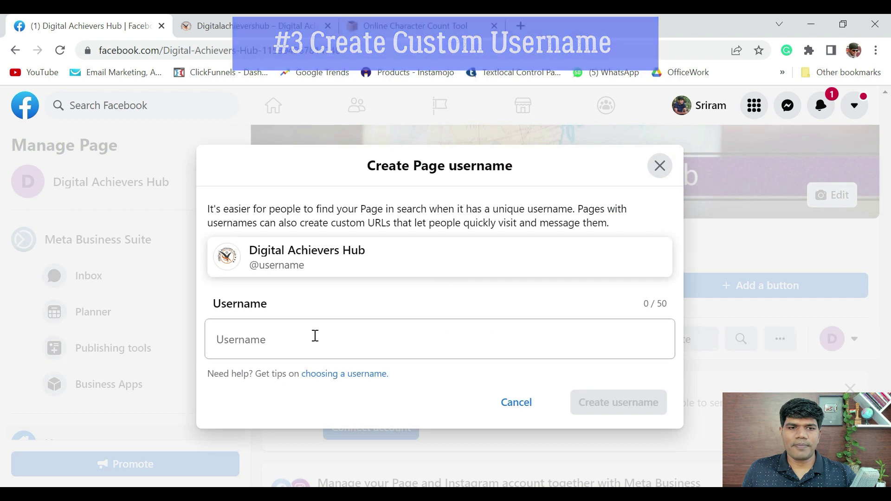
click(277, 345)
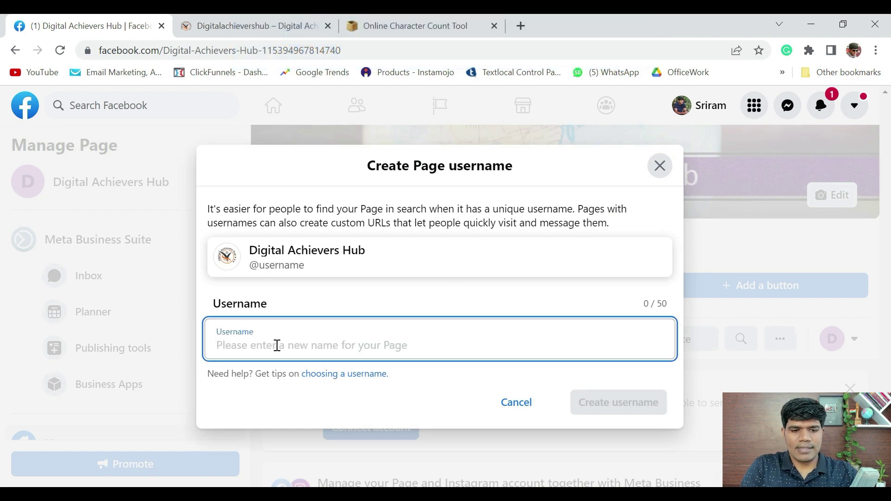
text(digitalachievrshub)
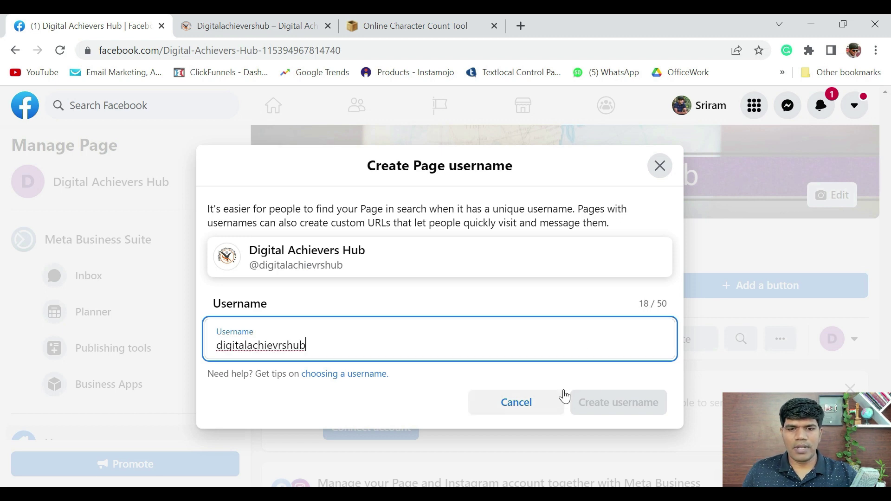
click(604, 414)
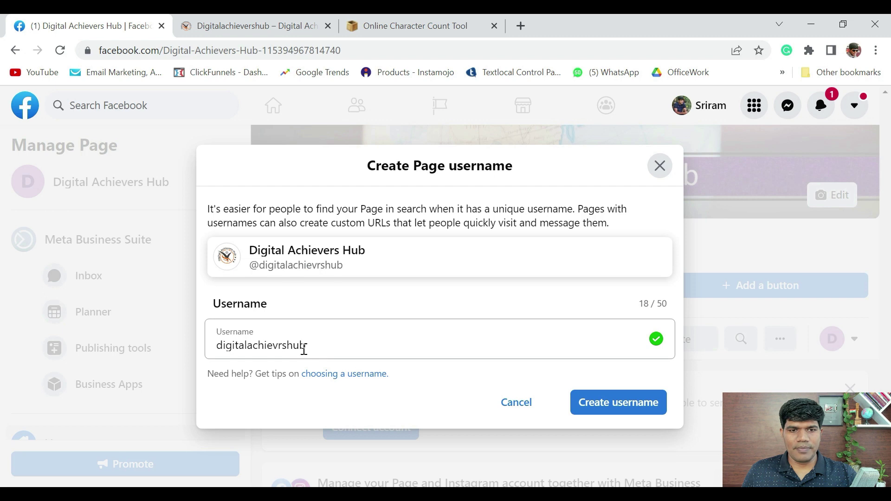
click(281, 346)
text(e)
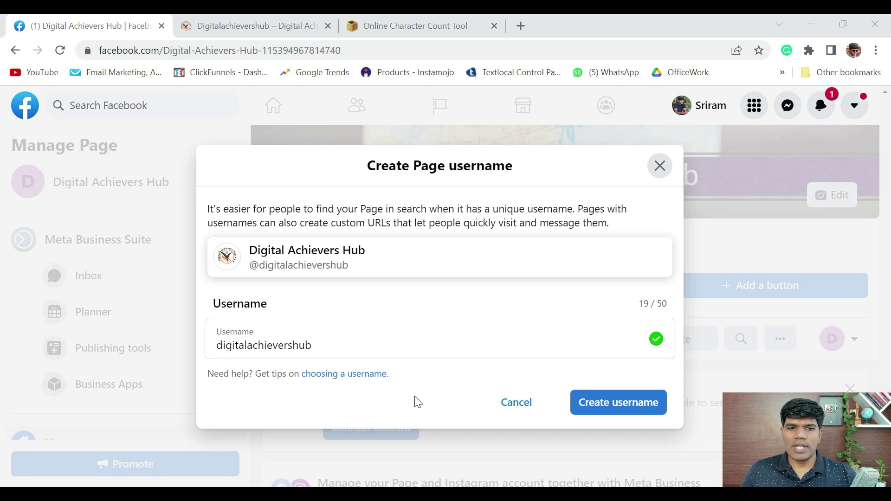
click(620, 407)
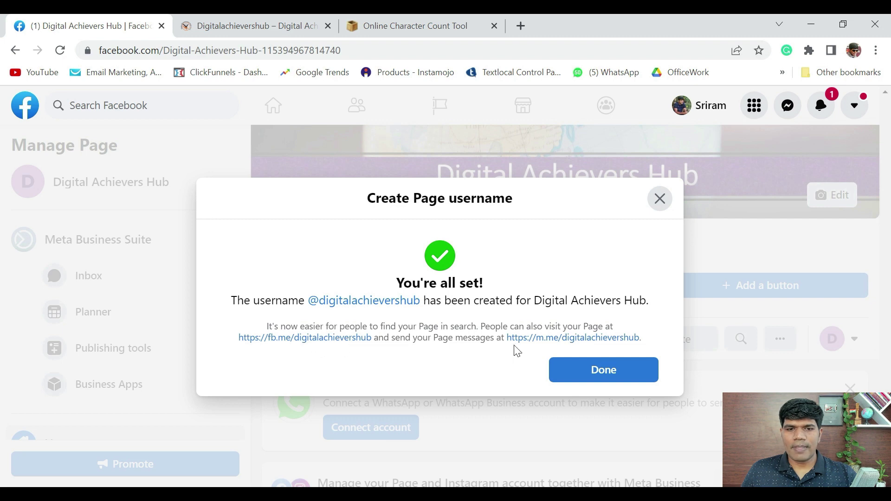
Step: Check the Page at its new fb.me/digitalachievershub address, and finish the username setup
click(339, 338)
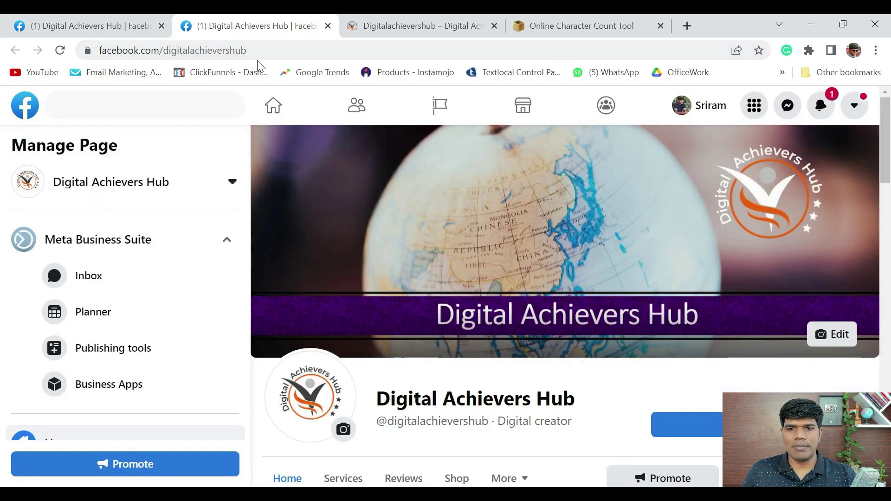
click(100, 27)
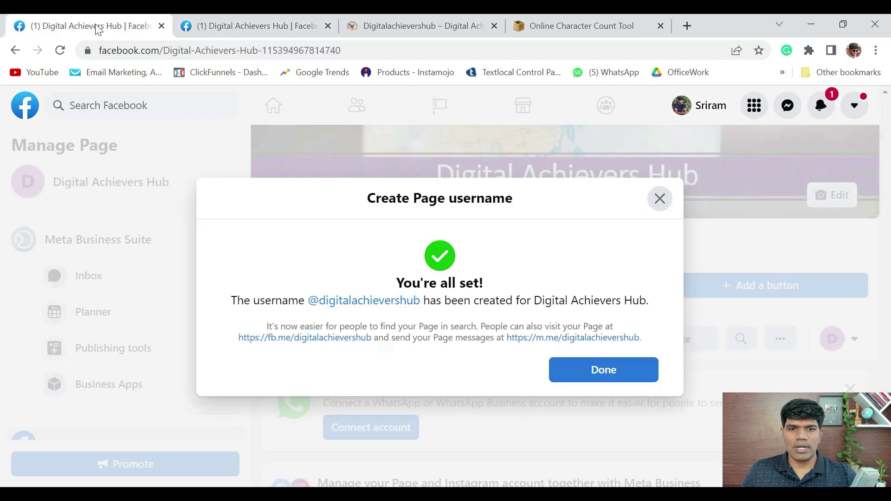
click(599, 370)
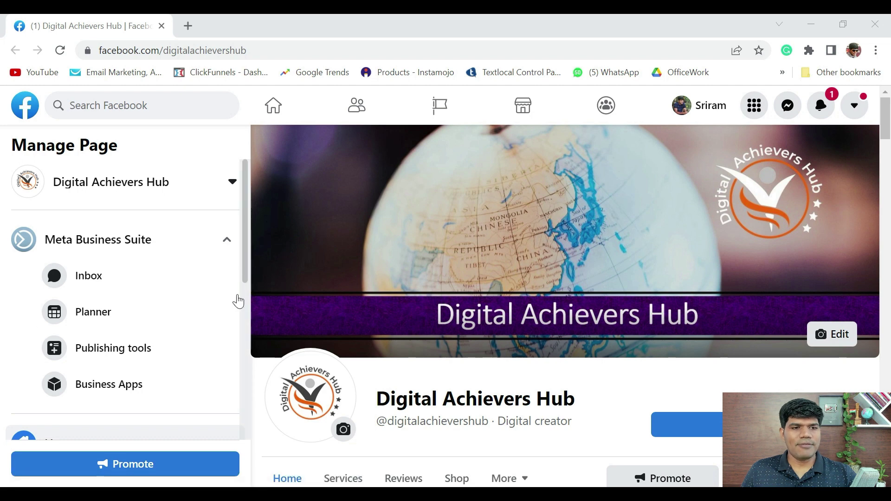
Step: Open the Digital Achievers Hub Page info for editing
scroll(228, 316, down, 5)
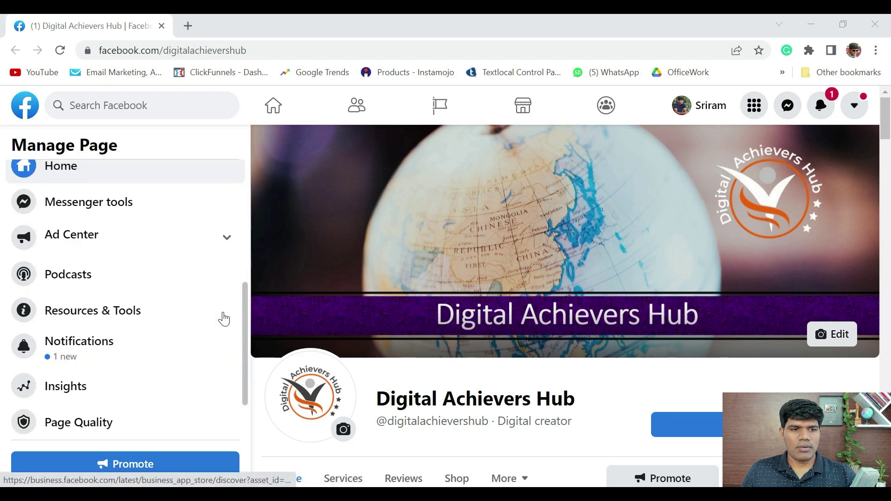
scroll(223, 319, down, 2)
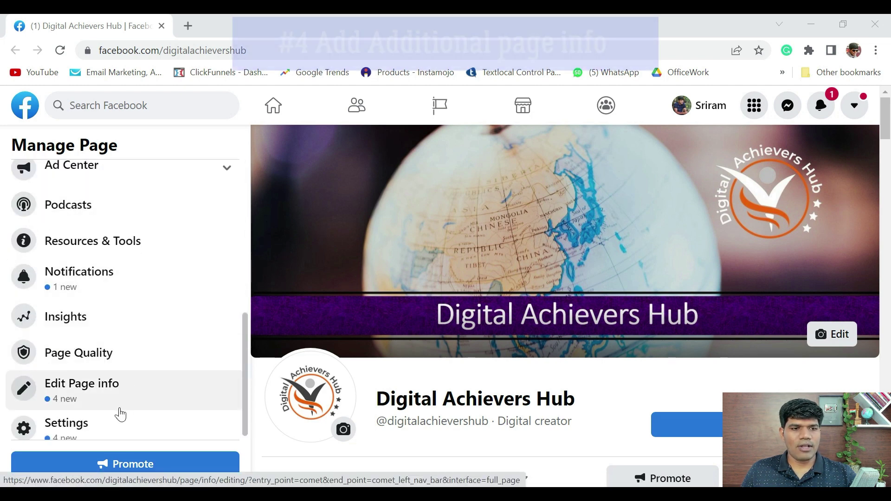
click(111, 400)
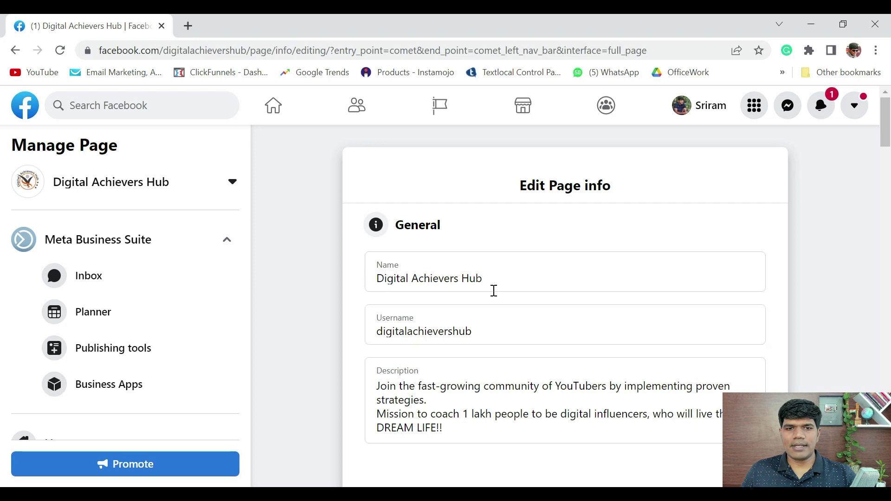
Step: Mark in the contact details that the Page doesn't have a phone number, and disconnect its WhatsApp account
scroll(478, 310, down, 3)
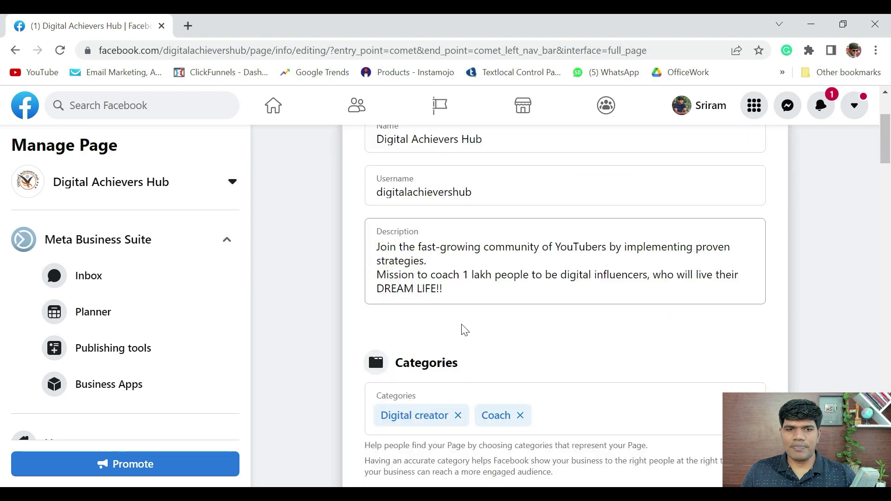
scroll(470, 316, down, 7)
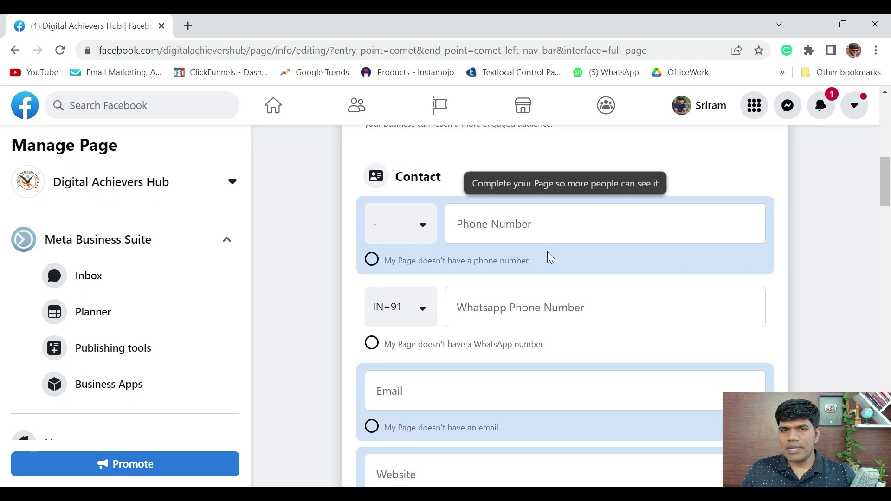
click(371, 260)
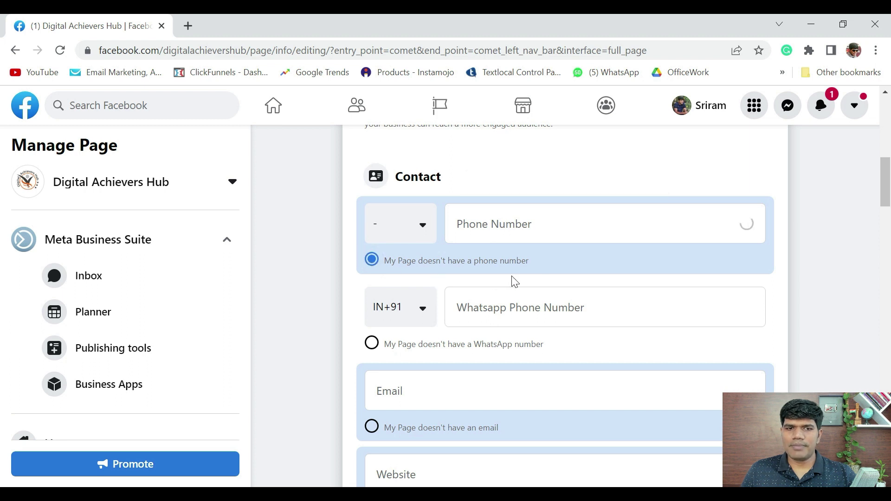
scroll(300, 302, down, 1)
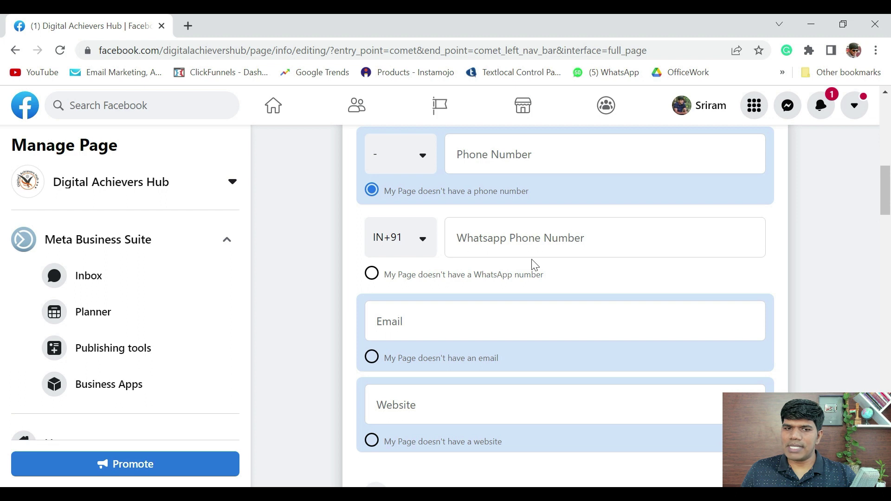
click(371, 276)
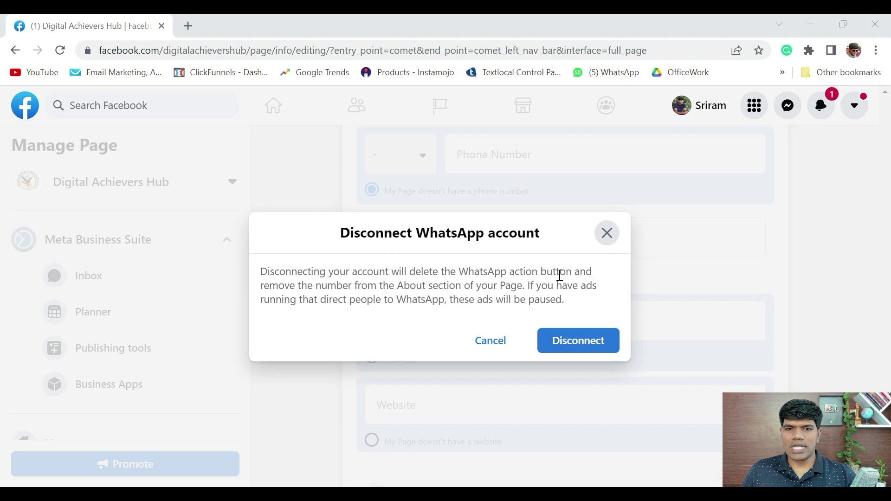
click(579, 342)
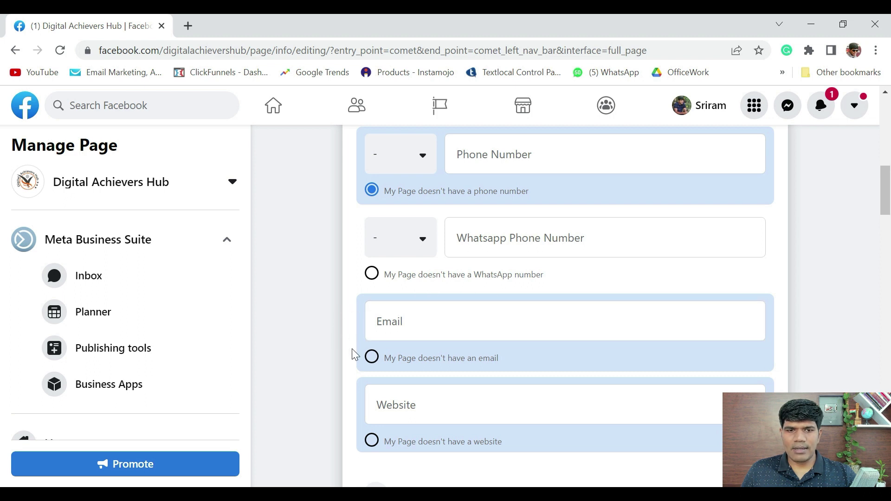
scroll(351, 348, down, 3)
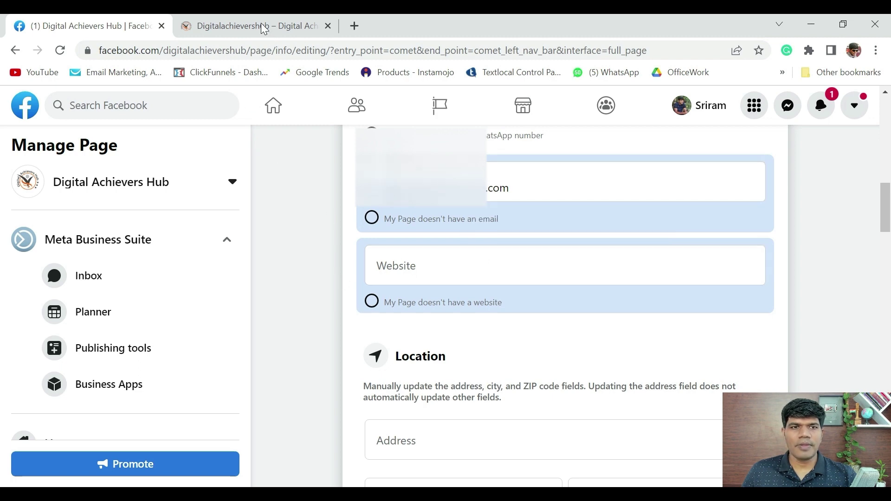
click(261, 24)
key(ctrl+a)
key(ctrl+c)
click(132, 28)
click(430, 271)
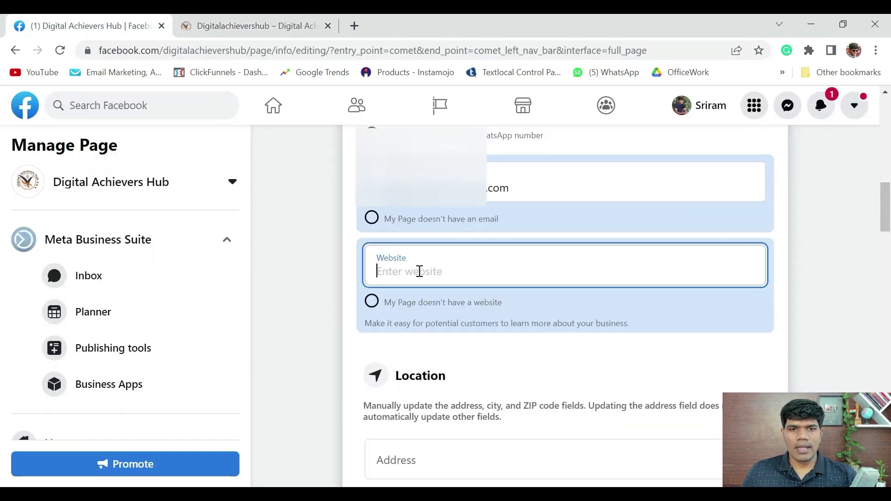
key(ctrl+v)
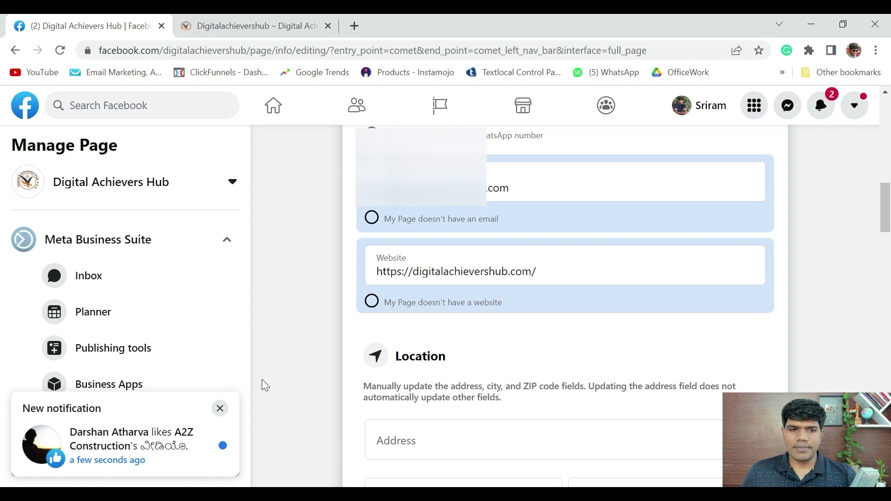
click(220, 408)
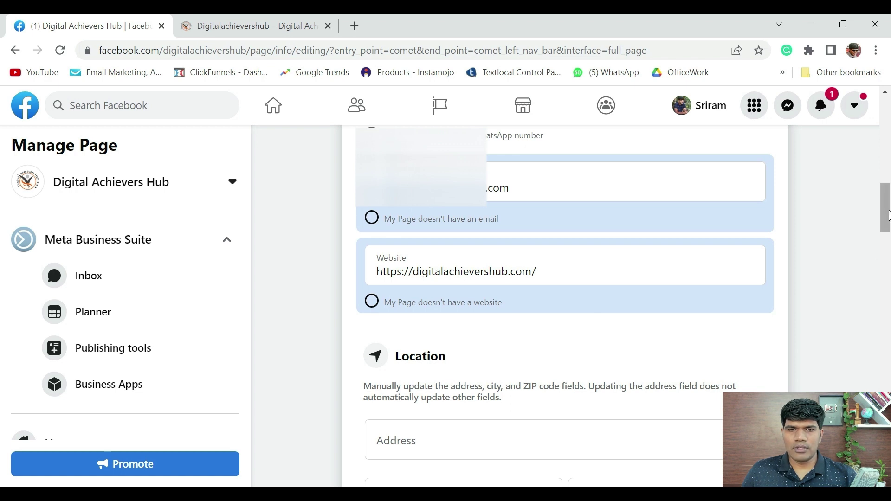
Step: Look through the Location, Service Area and Hours sections of the Page info
drag(887, 215, 888, 232)
scroll(350, 275, down, 2)
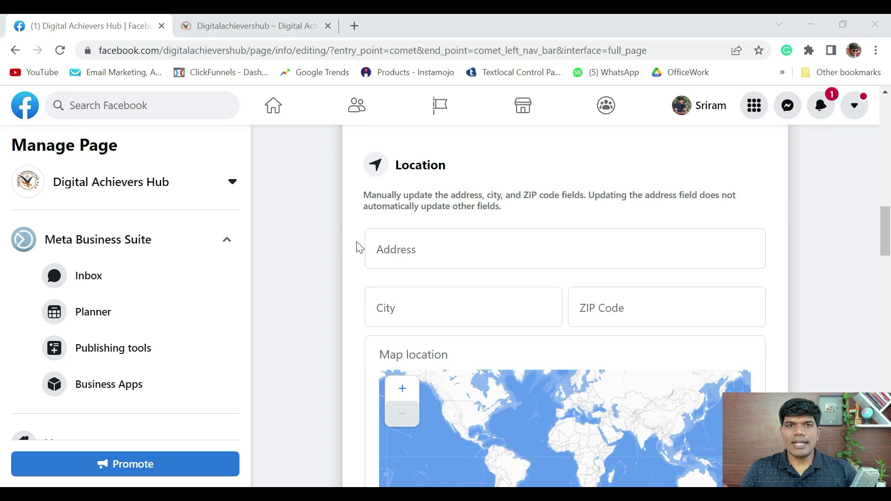
scroll(378, 304, down, 4)
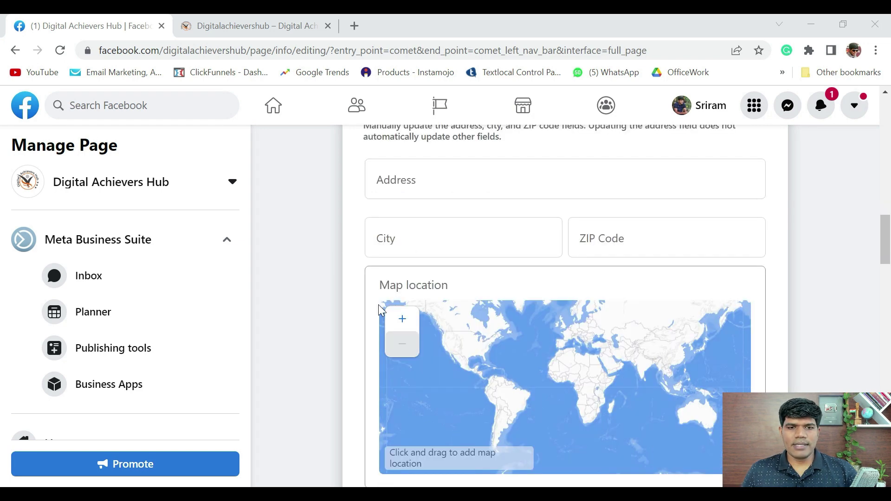
scroll(366, 312, down, 3)
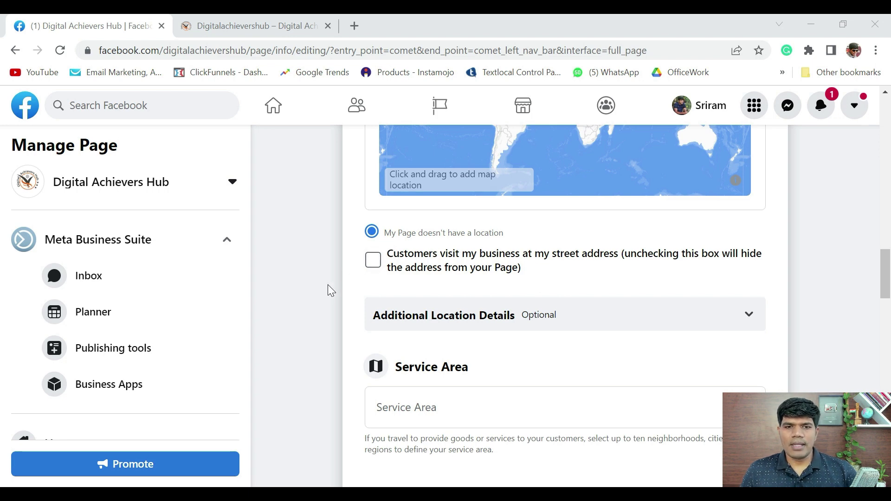
scroll(328, 286, down, 1)
scroll(328, 286, down, 1)
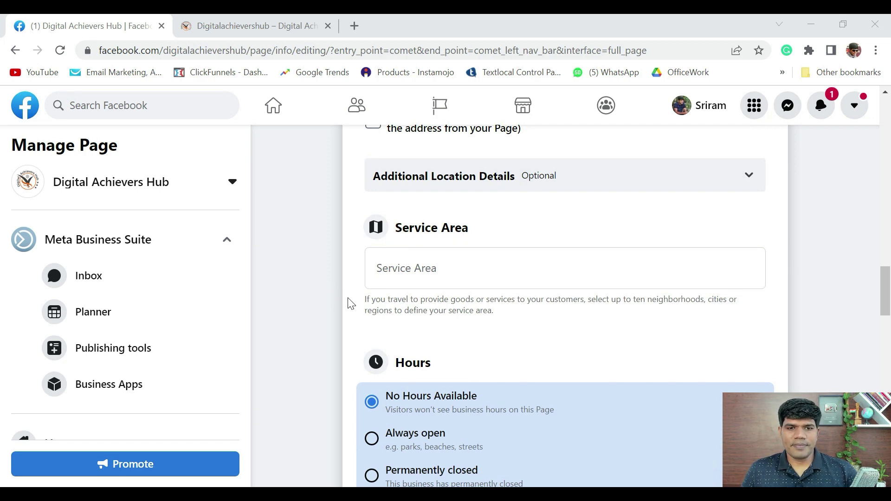
scroll(351, 304, down, 2)
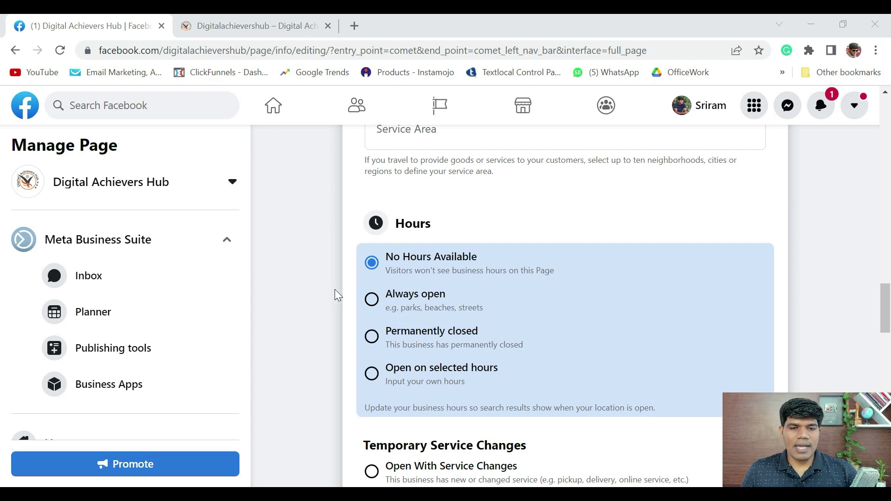
scroll(337, 296, down, 1)
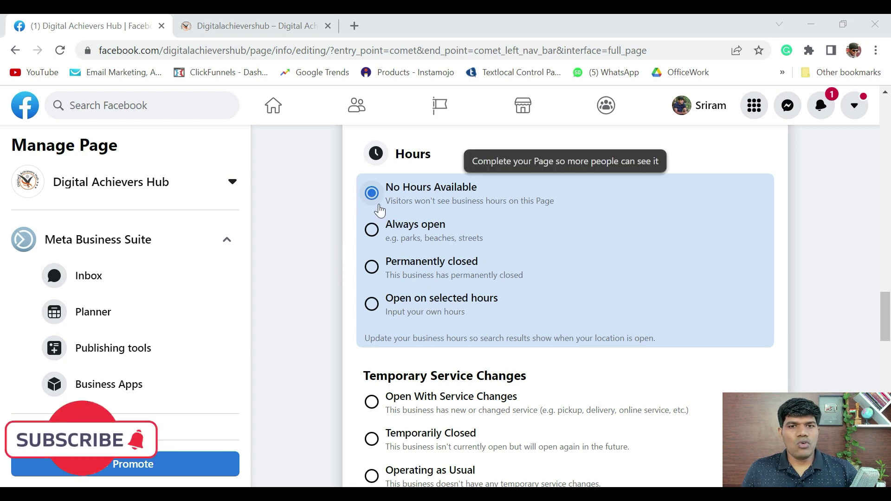
Step: Try the Always open option, switch to Open on selected hours, and set Monday to 9:30 AM through 6:00 PM
click(370, 235)
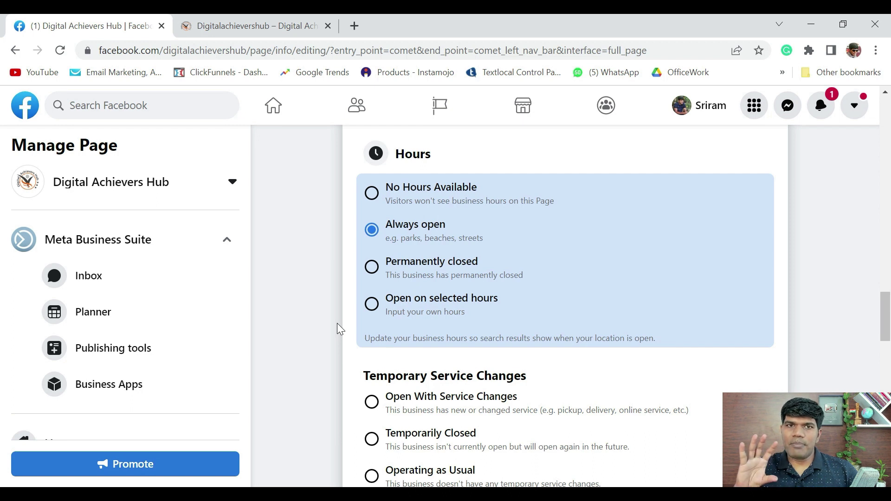
click(369, 310)
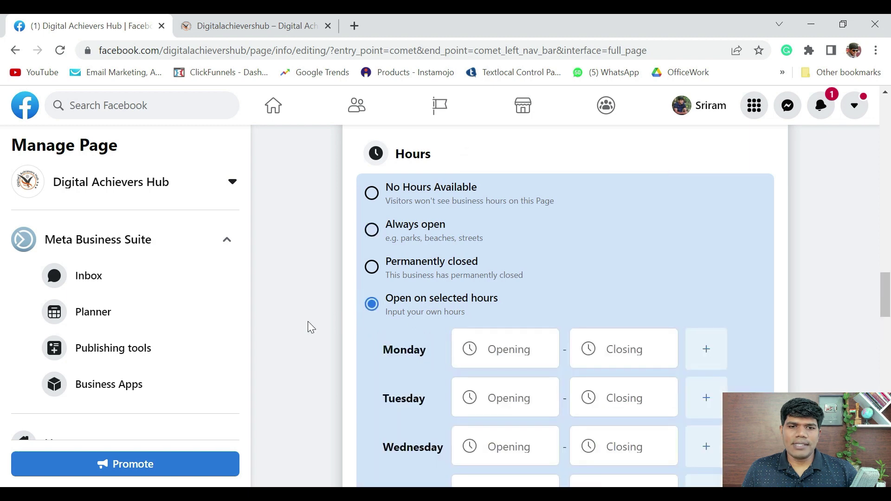
scroll(308, 324, down, 3)
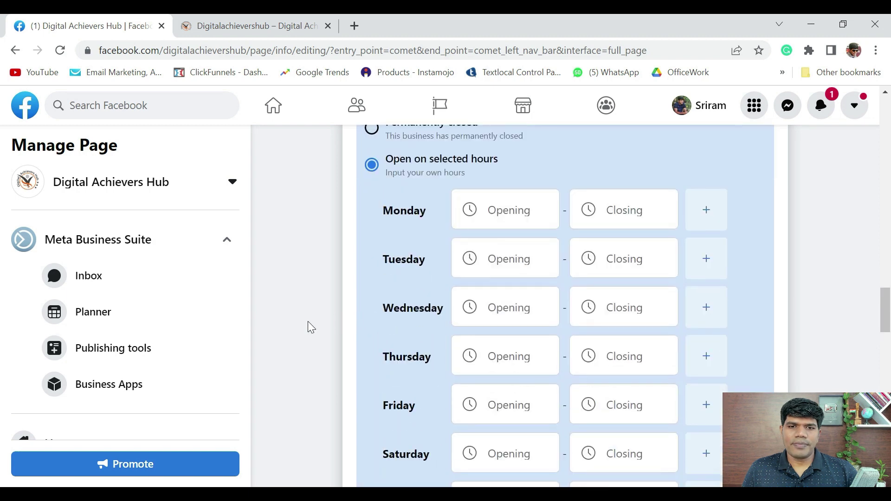
click(517, 211)
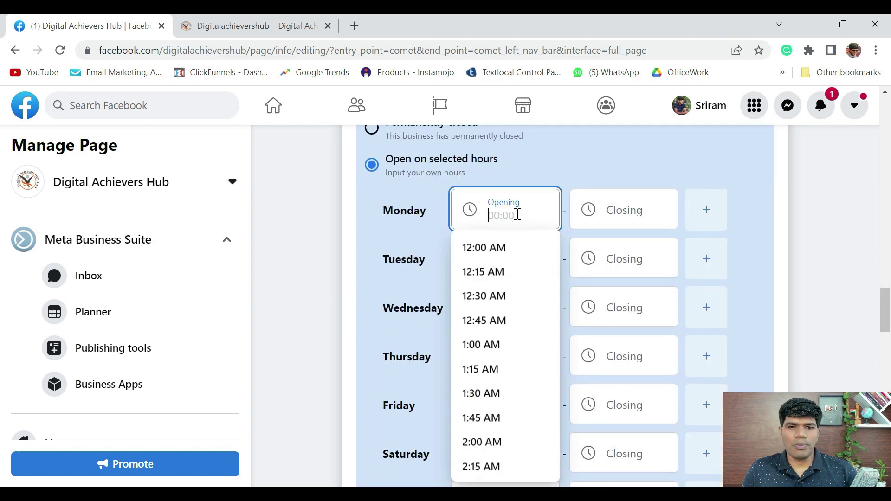
scroll(493, 374, down, 10)
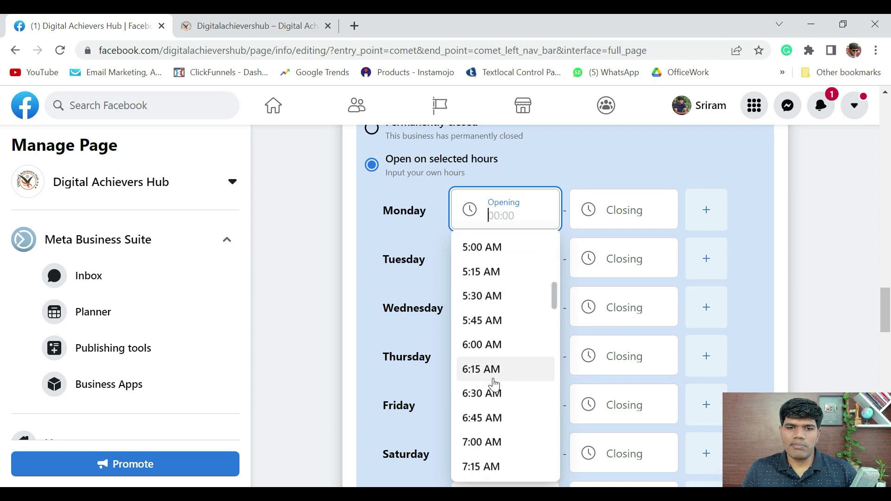
scroll(493, 384, down, 7)
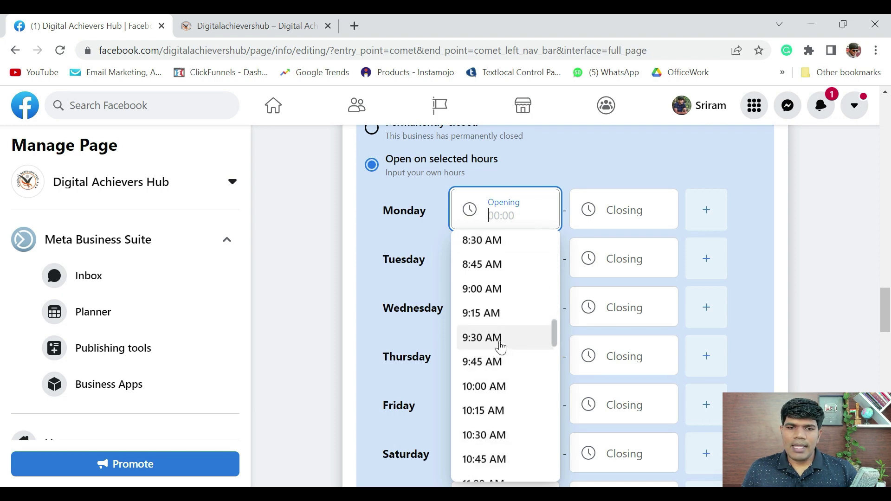
click(500, 347)
click(621, 212)
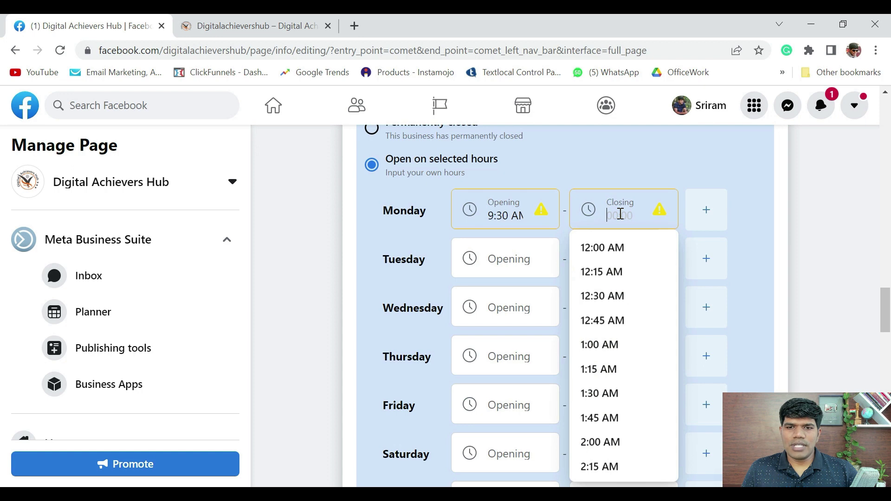
scroll(608, 408, down, 20)
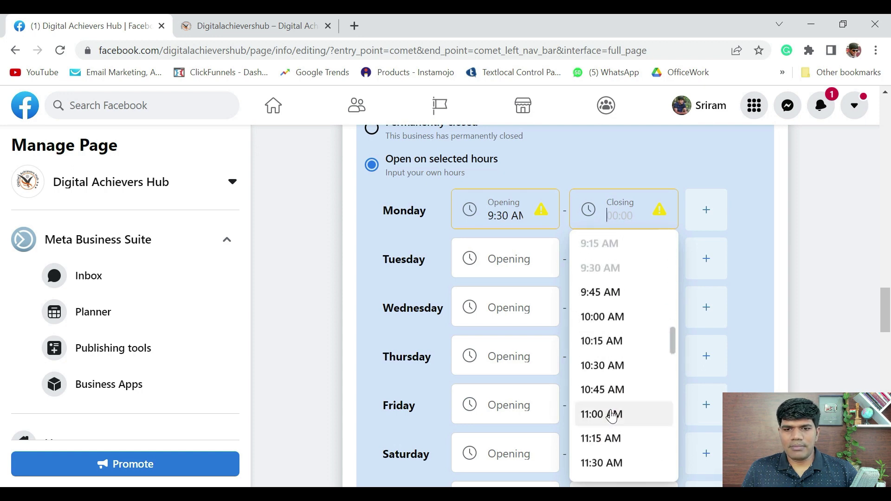
scroll(611, 417, down, 7)
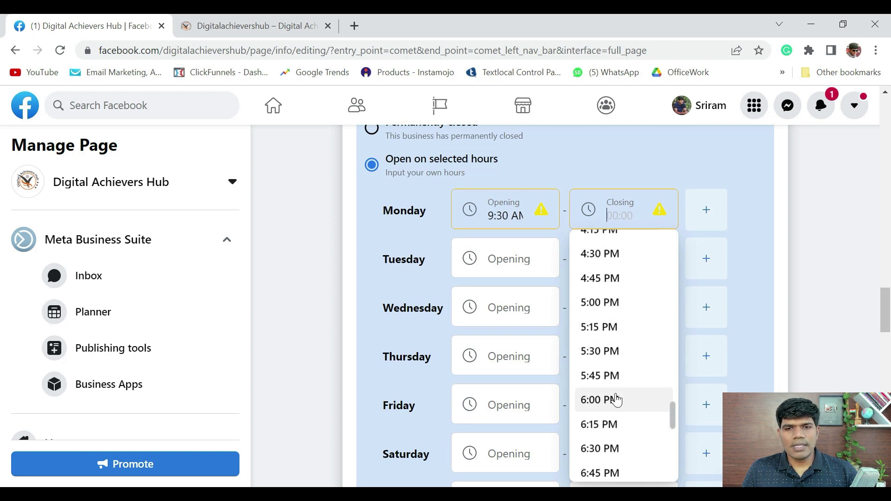
click(613, 400)
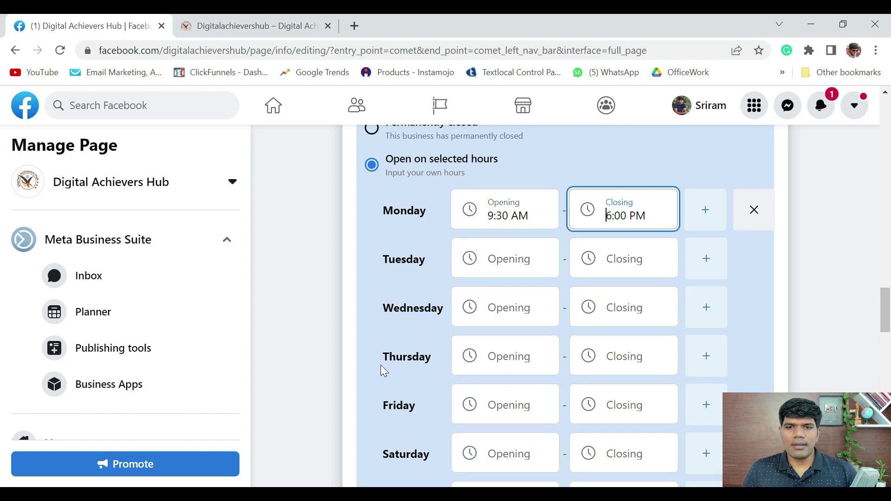
Step: Look over the weekly opening hours and set the Page's hours back to No Hours Available
scroll(383, 370, down, 1)
scroll(507, 318, down, 3)
scroll(490, 342, up, 3)
scroll(491, 333, down, 3)
scroll(491, 338, up, 5)
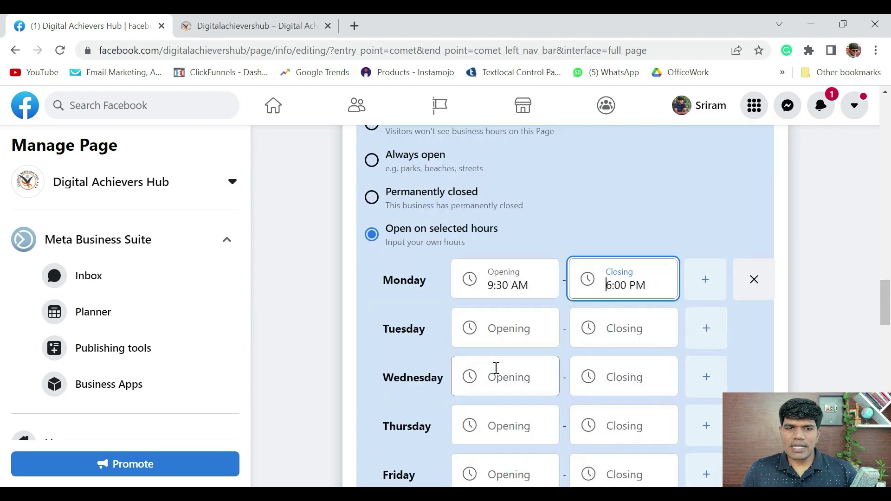
scroll(478, 325, up, 1)
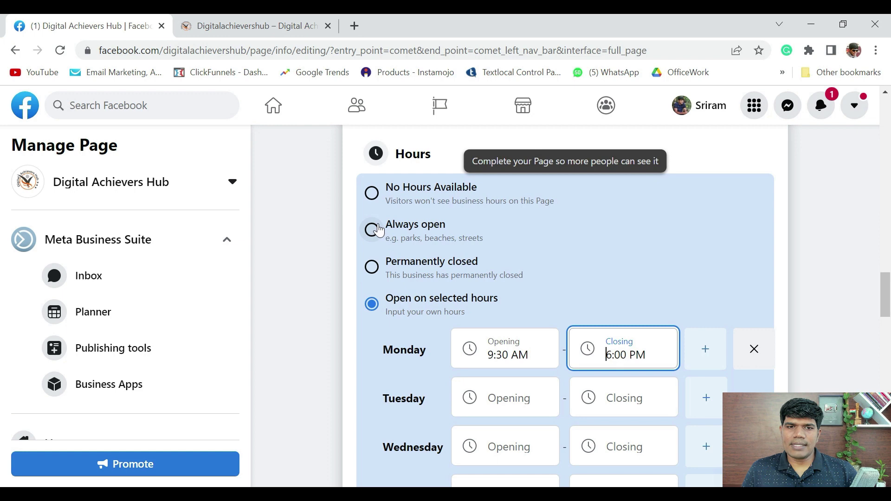
click(373, 201)
Step: Examine the Temporary Service Changes options and the guidance for the Privacy Policy and Impressum fields
scroll(305, 279, down, 3)
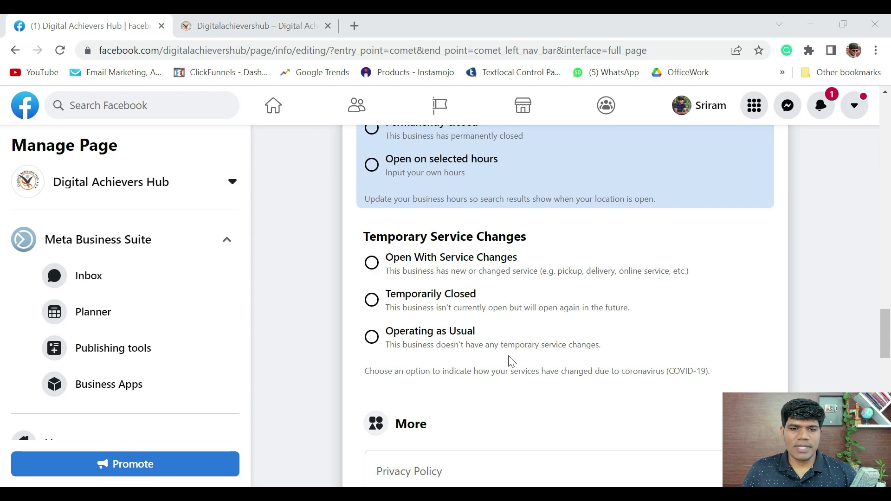
scroll(511, 360, down, 3)
scroll(483, 255, down, 3)
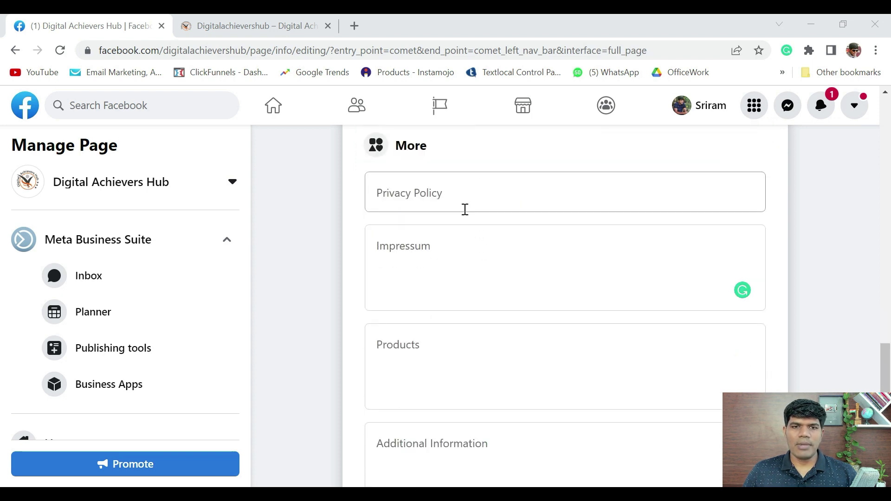
click(419, 201)
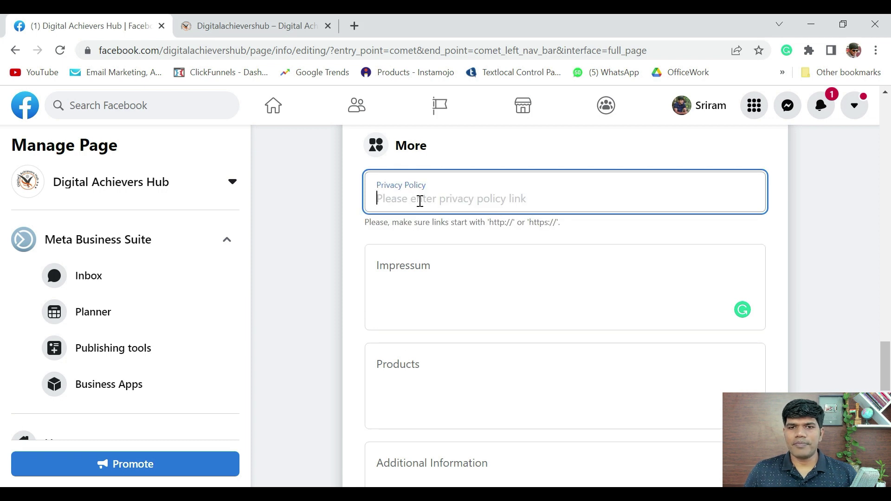
click(416, 258)
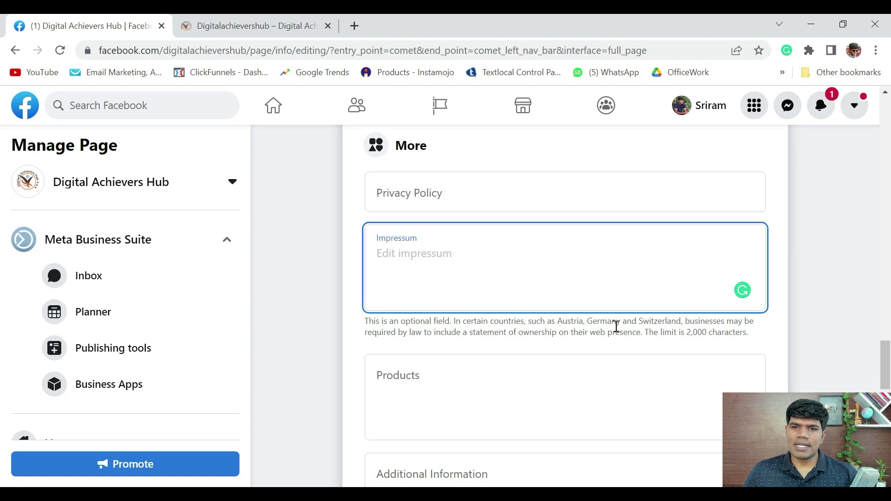
Step: Fill in the Products field, line by line: 'Digital Achievers Hub Offers', '>YouTube Creators Blueprint', '>Facebook Creators Blueprint', '>Affiliate Program Earning and lot more'
scroll(323, 315, down, 3)
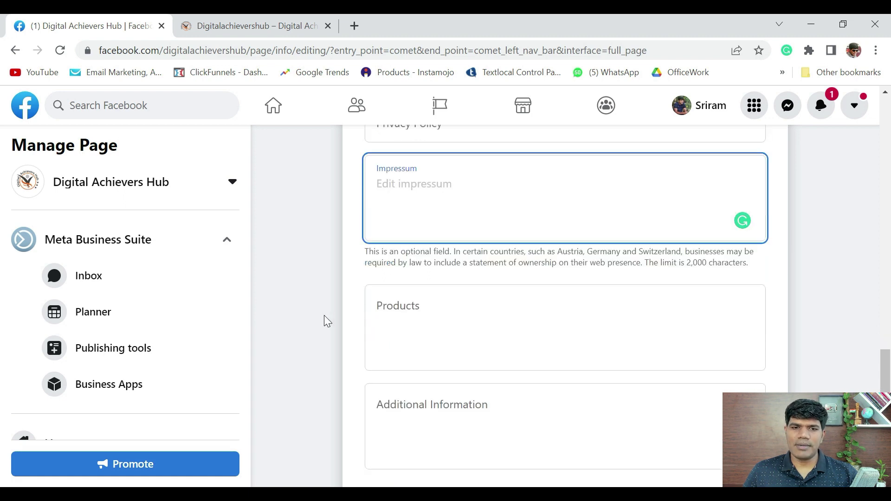
click(431, 257)
key(ctrl+v)
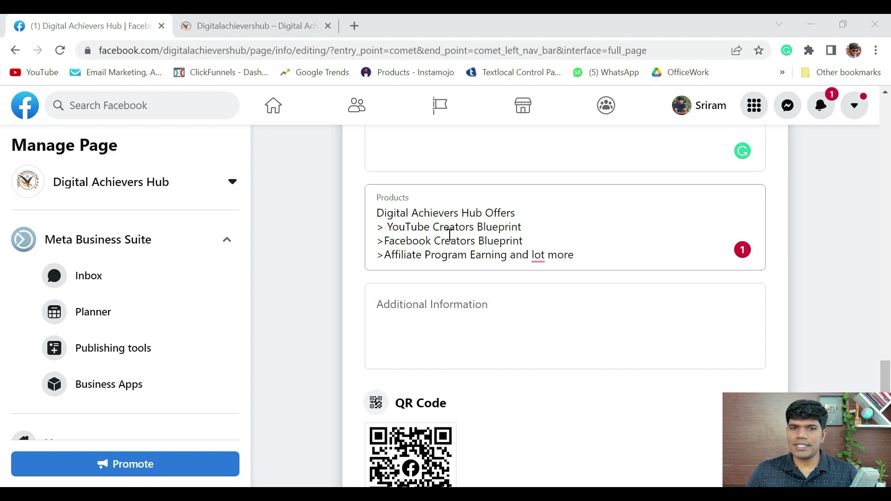
click(402, 232)
click(388, 227)
key(BackSpace)
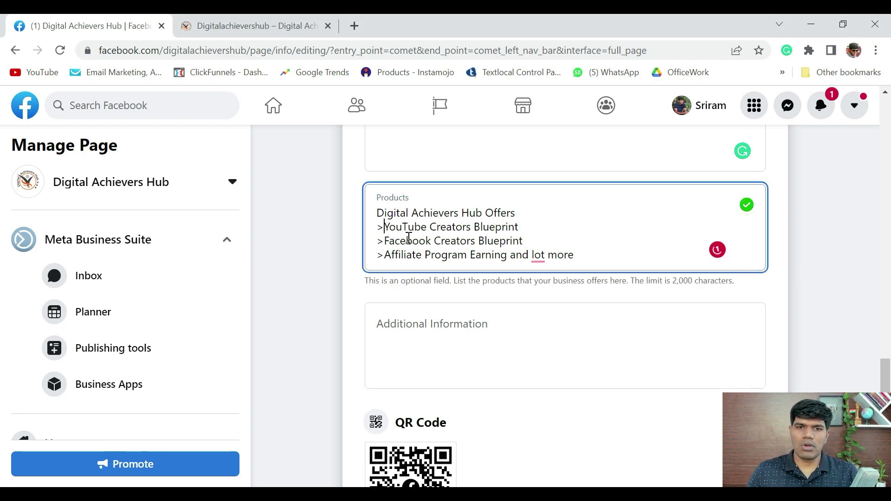
click(336, 325)
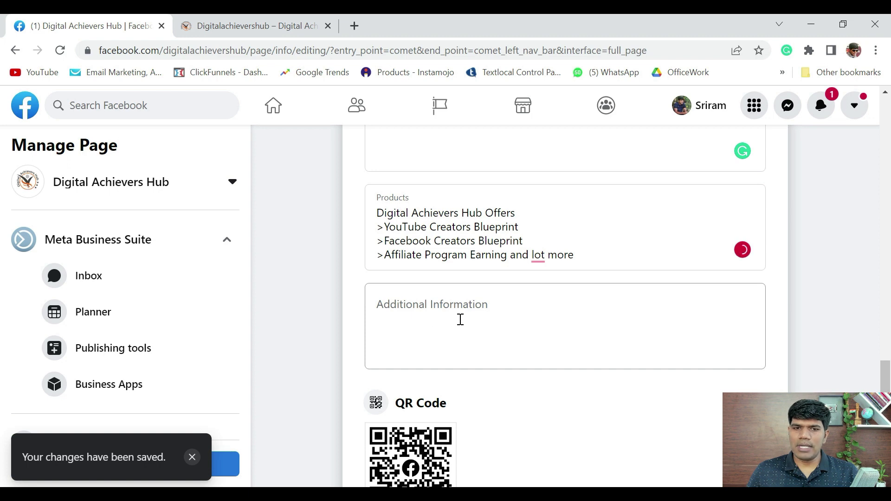
Step: Set the Page's price range to Moderate and review the price range and currency options
scroll(461, 320, down, 5)
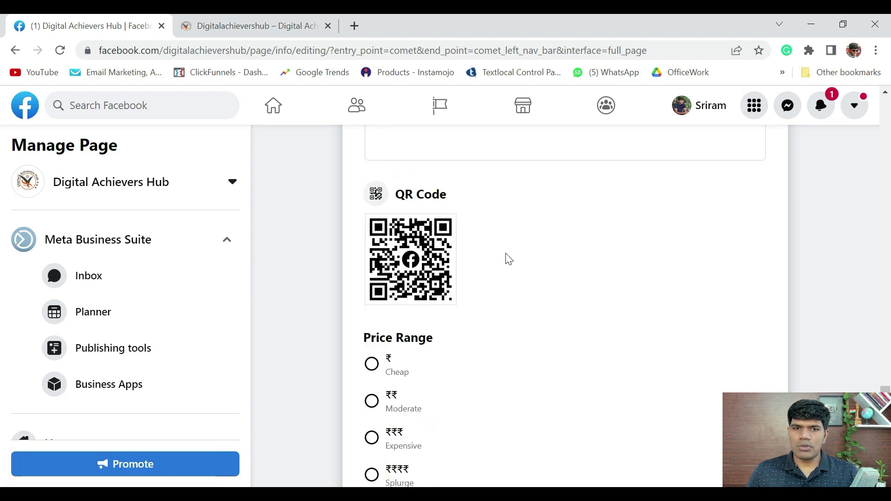
scroll(516, 274, down, 3)
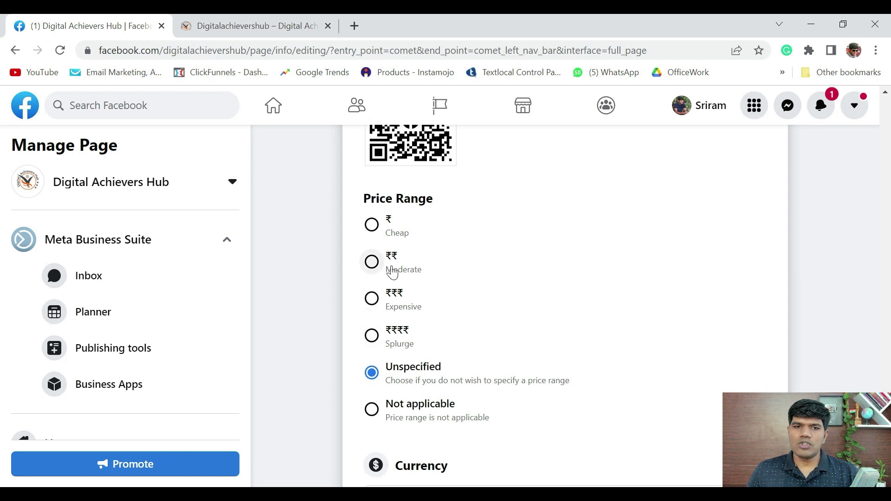
click(376, 265)
scroll(521, 292, down, 3)
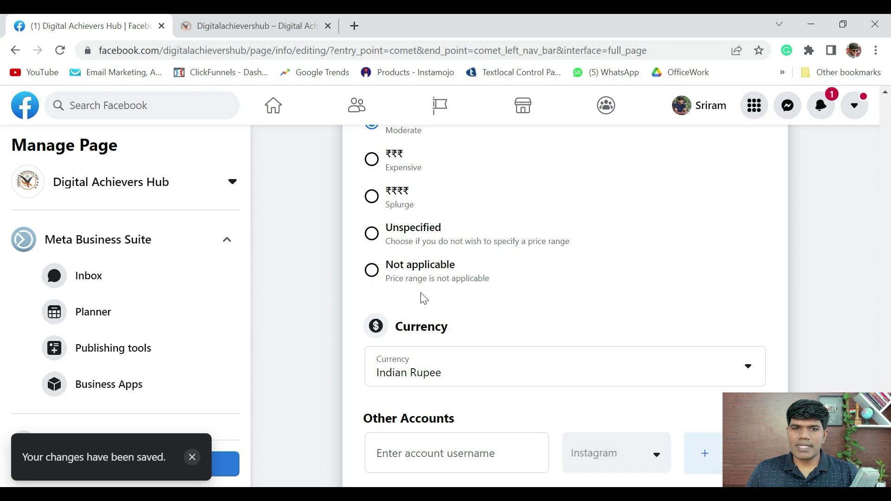
scroll(462, 283, up, 1)
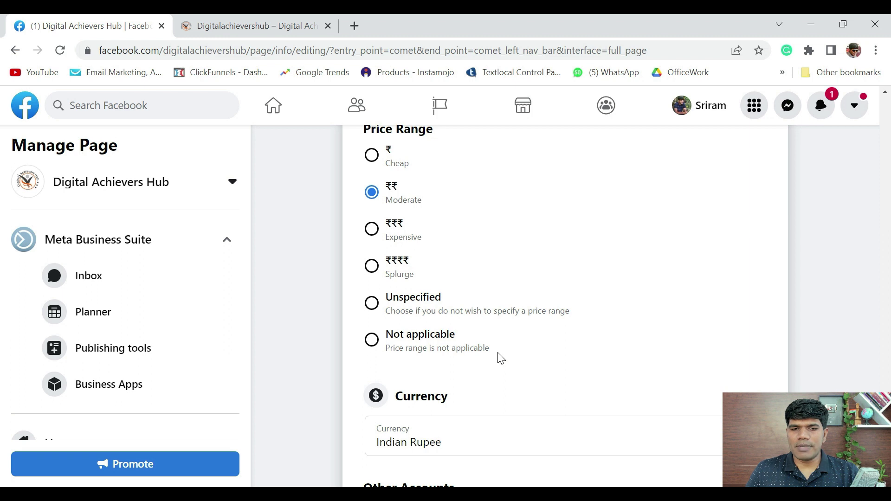
Step: Add the Instagram profile link copied from Notepad to Other Accounts with the Instagram account type, without keeping an extra blank row
scroll(498, 352, down, 2)
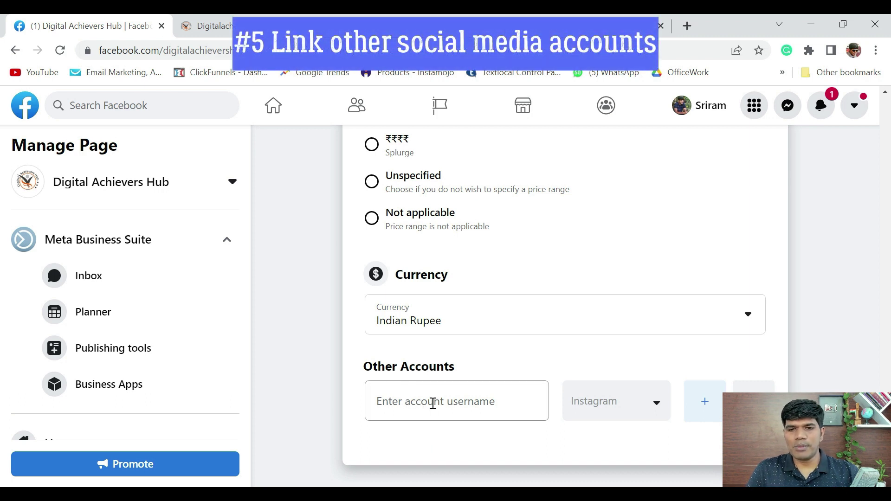
click(595, 408)
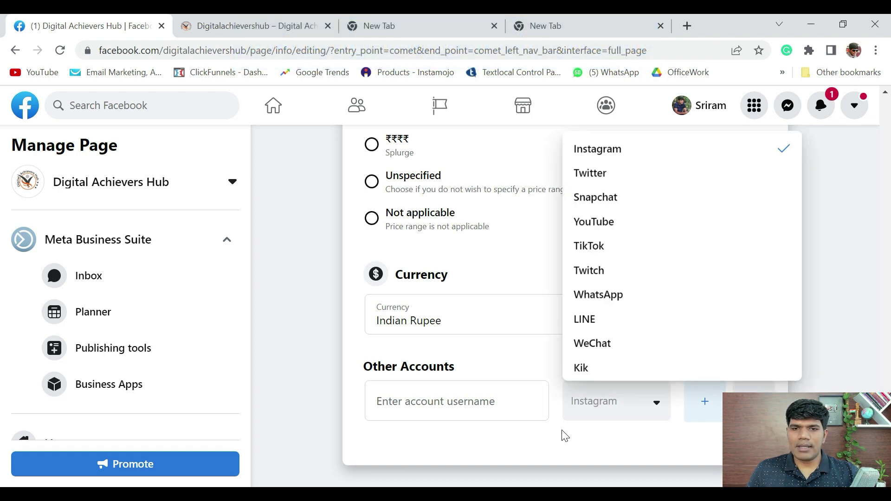
click(569, 444)
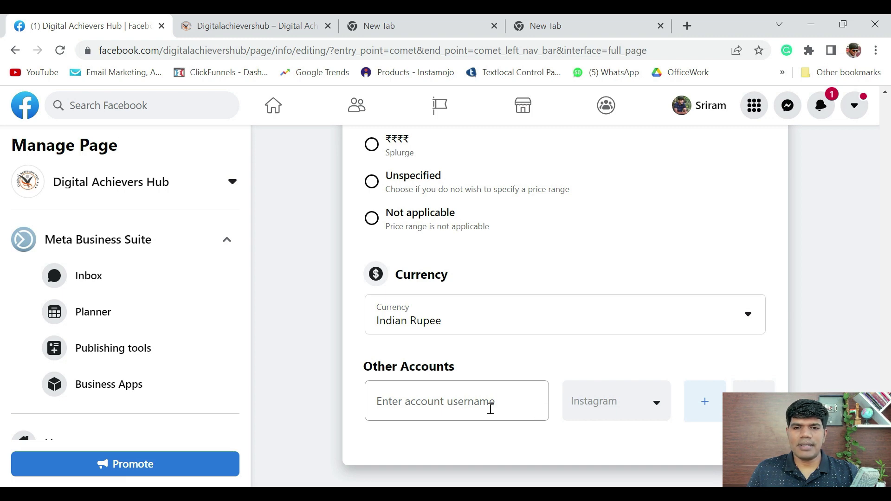
key(alt+Tab)
drag(848, 78, 629, 78)
key(ctrl+c)
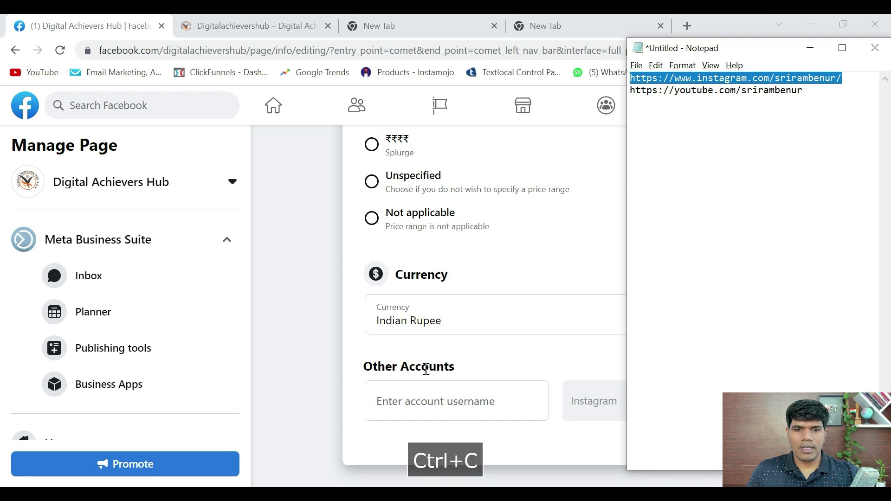
click(417, 405)
key(ctrl+v)
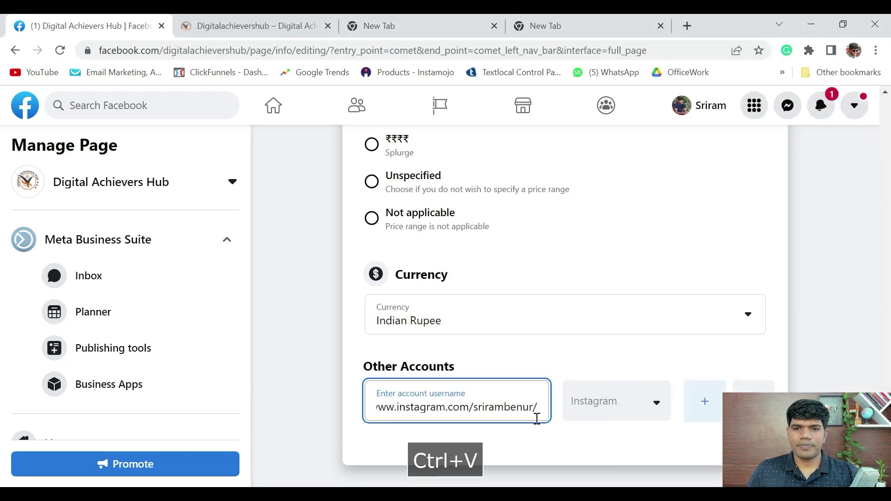
click(705, 412)
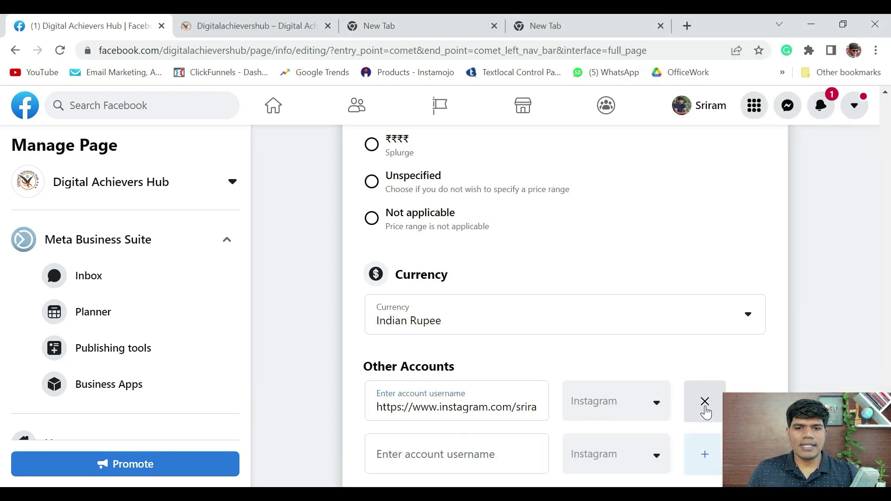
click(706, 412)
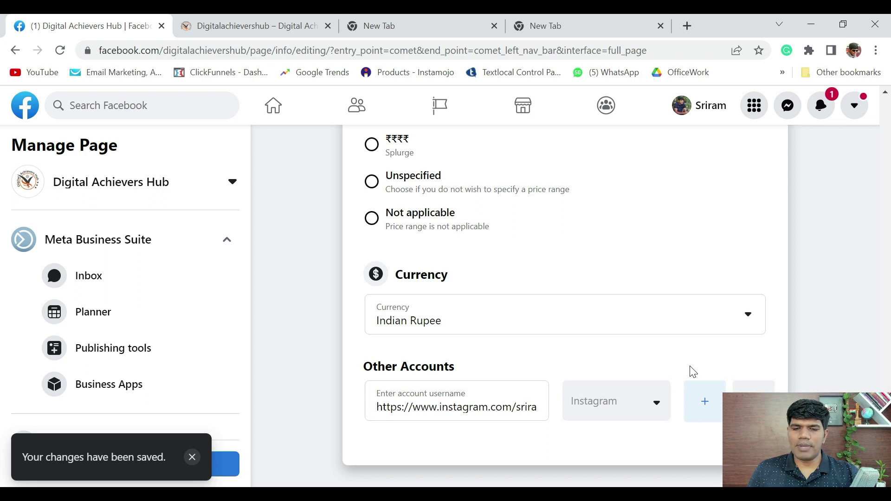
Step: Add a second row to Other Accounts with the YouTube account type and the YouTube channel link copied from Notepad
click(706, 409)
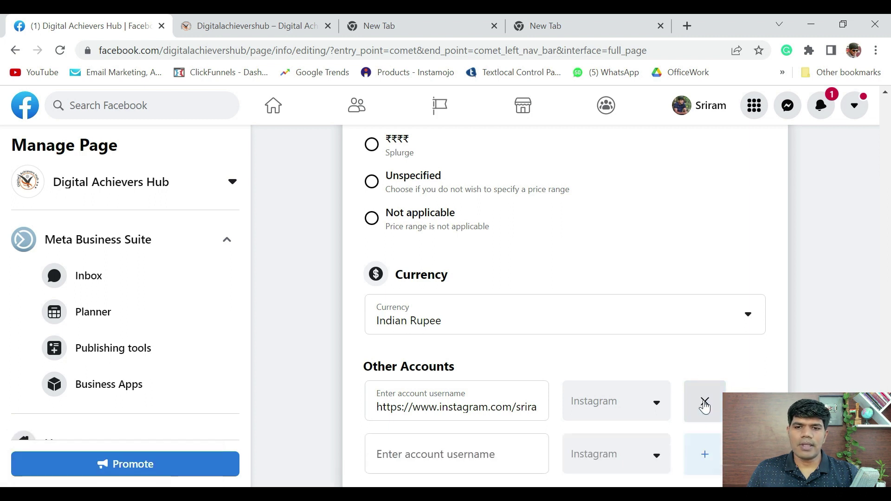
scroll(636, 372, down, 1)
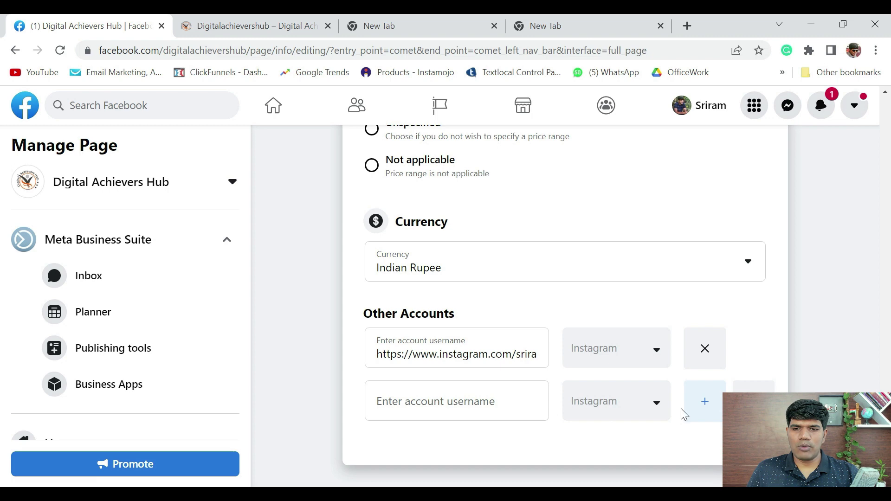
click(658, 410)
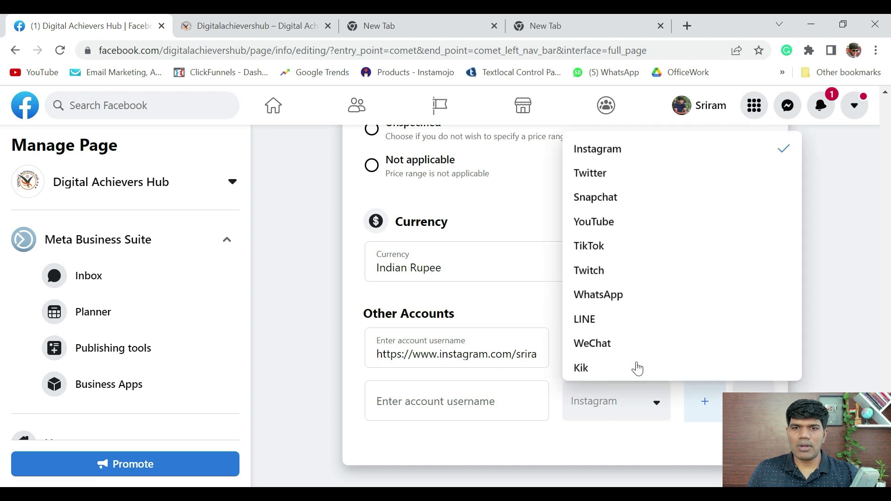
click(624, 223)
key(alt+Tab)
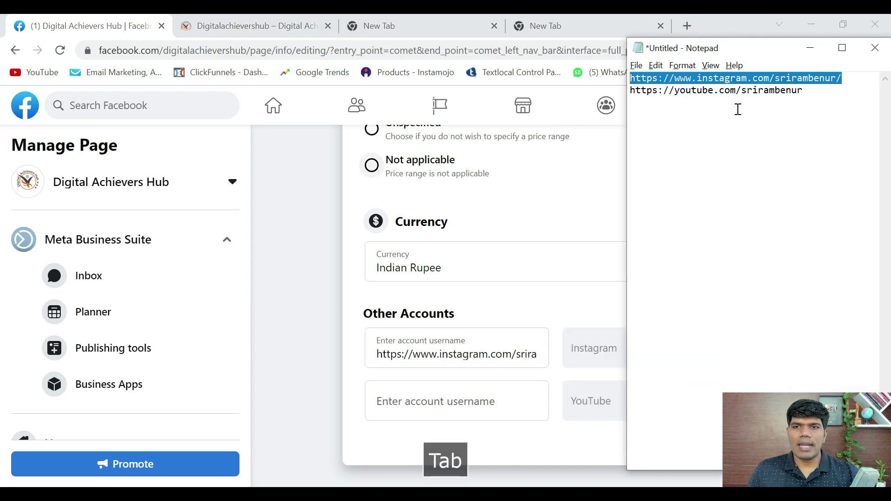
drag(805, 89, 631, 92)
key(ctrl+c)
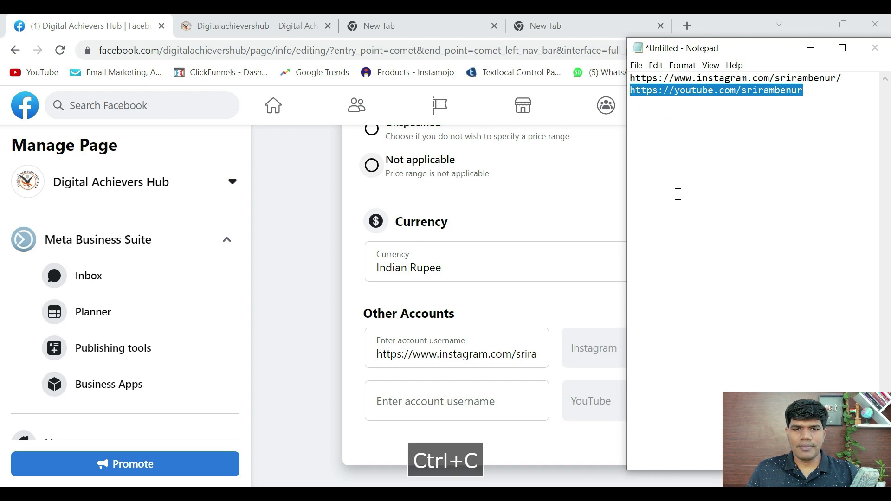
click(436, 407)
key(ctrl+v)
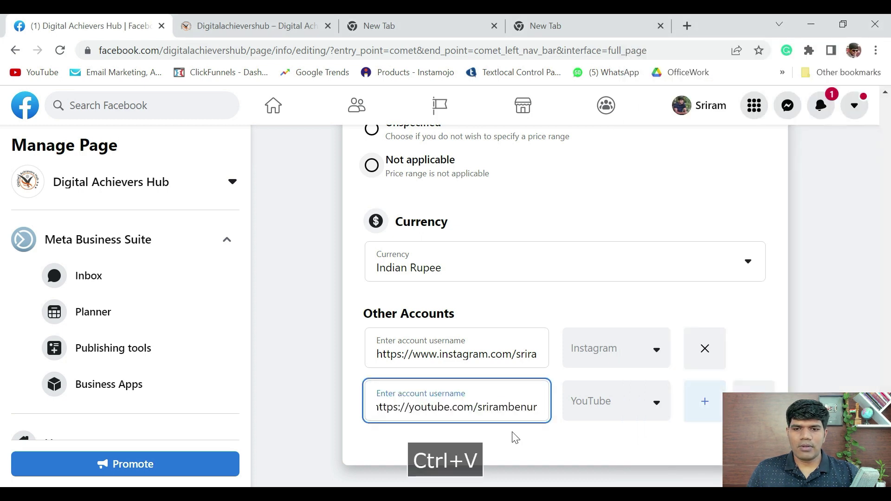
click(703, 402)
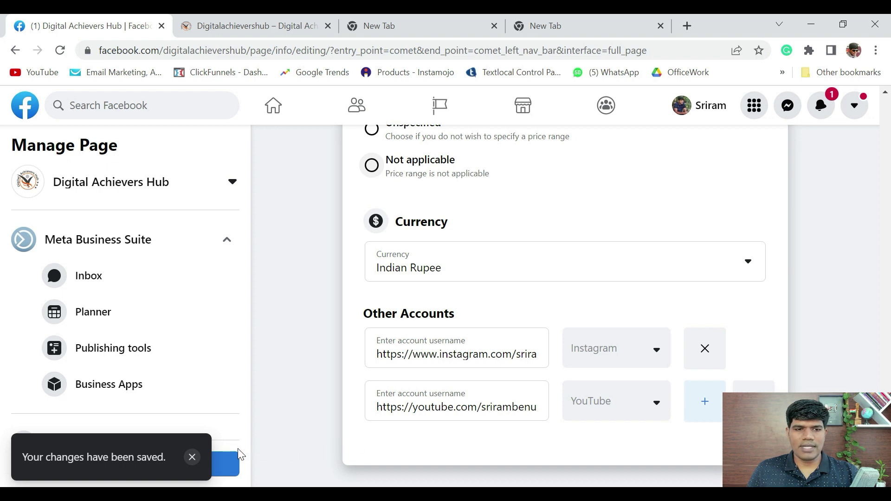
click(192, 456)
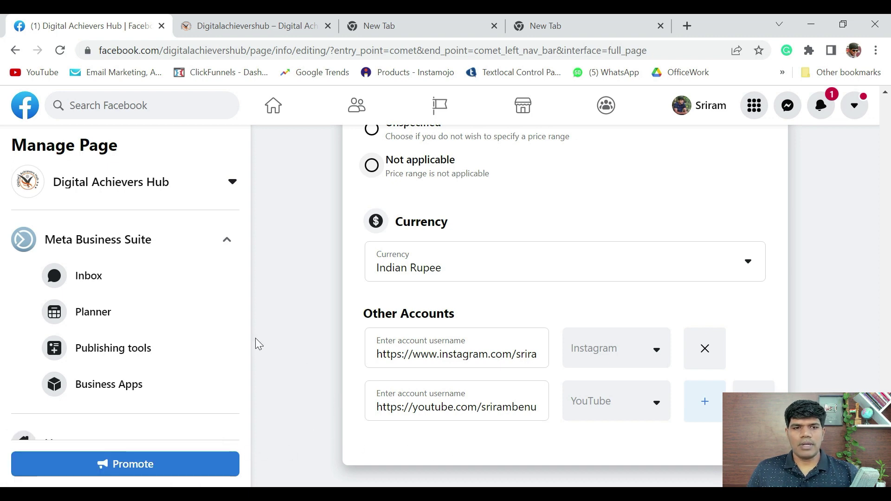
Step: Open facebook.com/digitalachievershub in a new browser tab and examine the Page's About details
scroll(235, 367, down, 6)
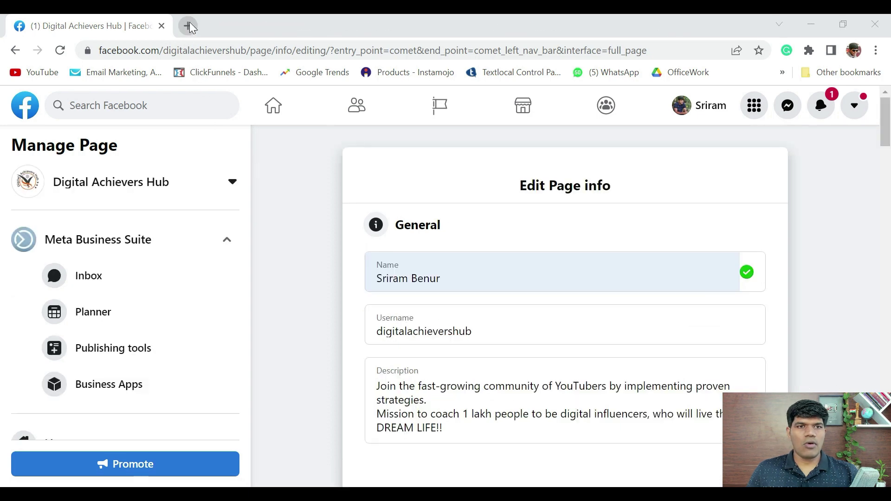
click(188, 26)
key(ctrl+v)
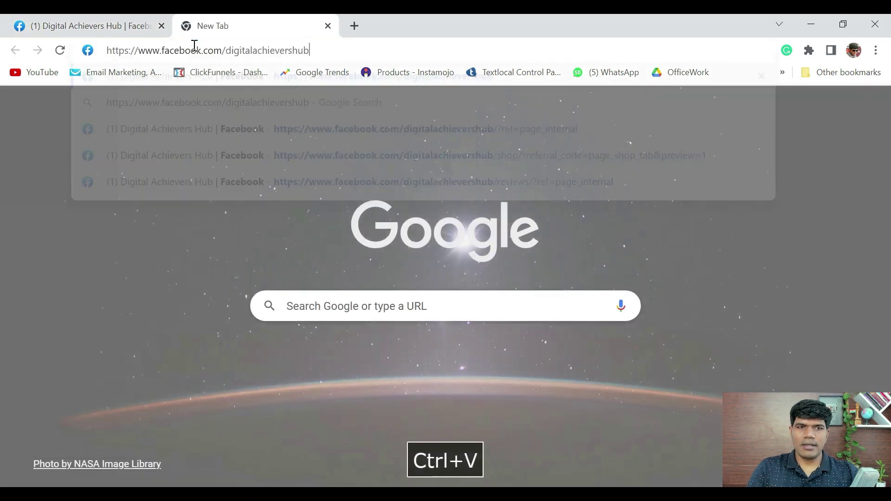
key(Return)
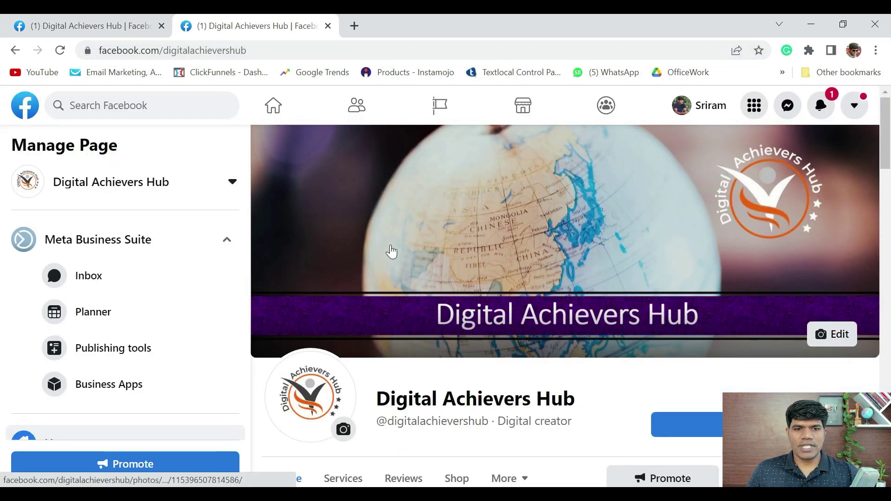
scroll(480, 259, down, 15)
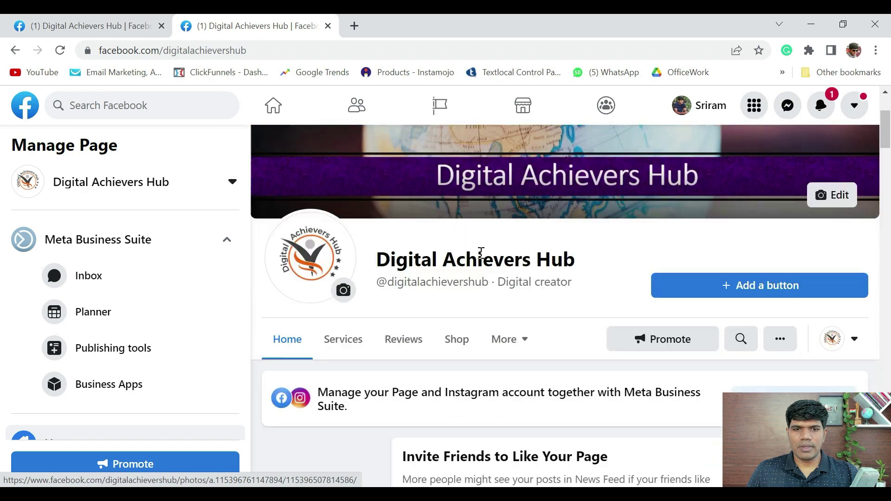
scroll(389, 267, down, 16)
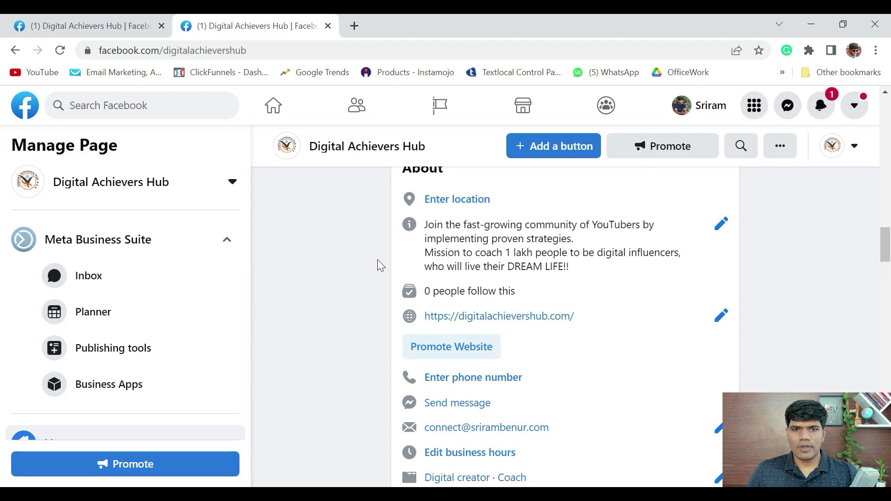
scroll(377, 260, up, 2)
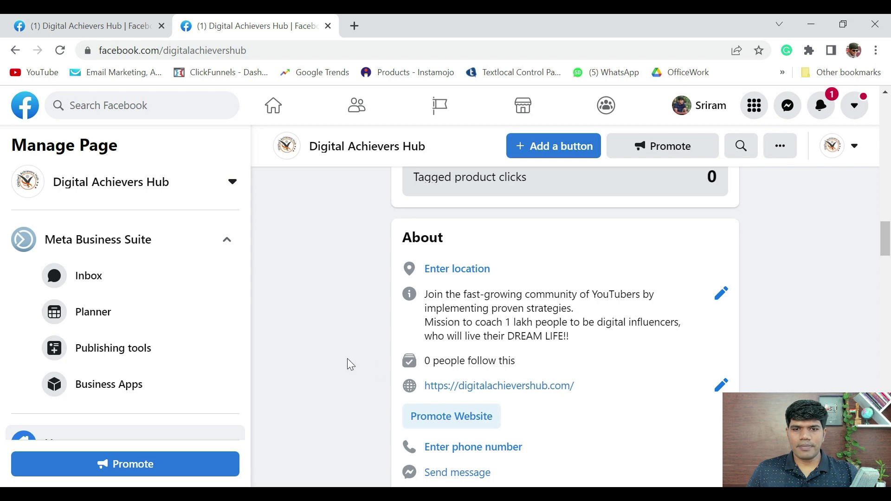
scroll(346, 343, down, 6)
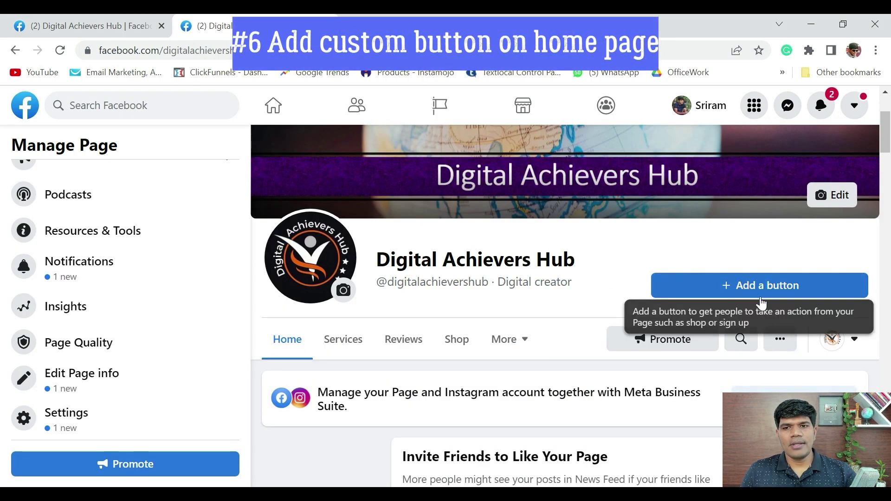
click(765, 291)
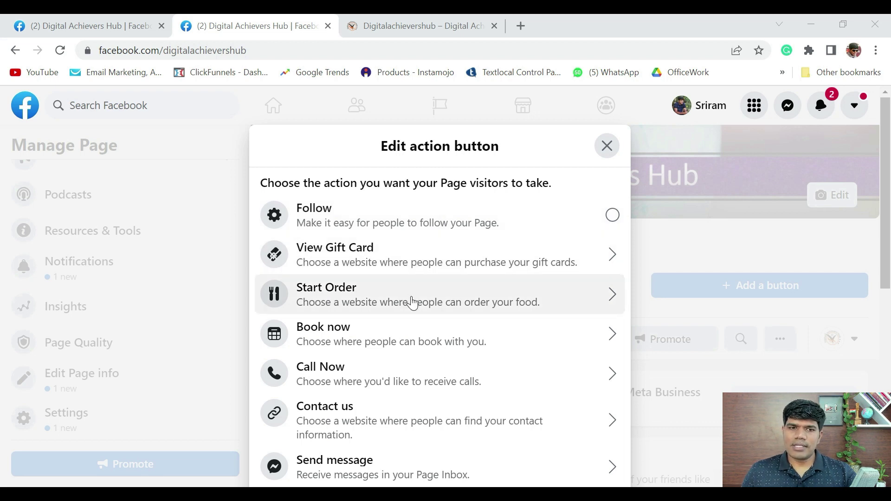
scroll(417, 336, down, 3)
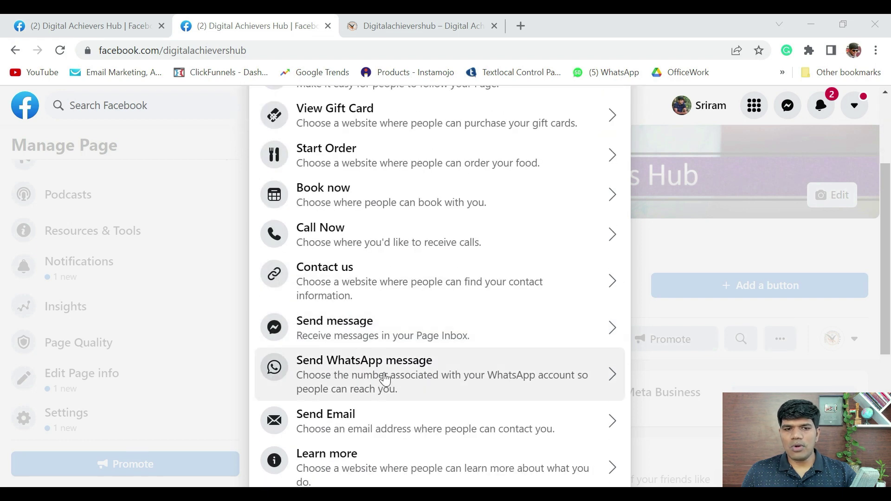
scroll(384, 379, down, 2)
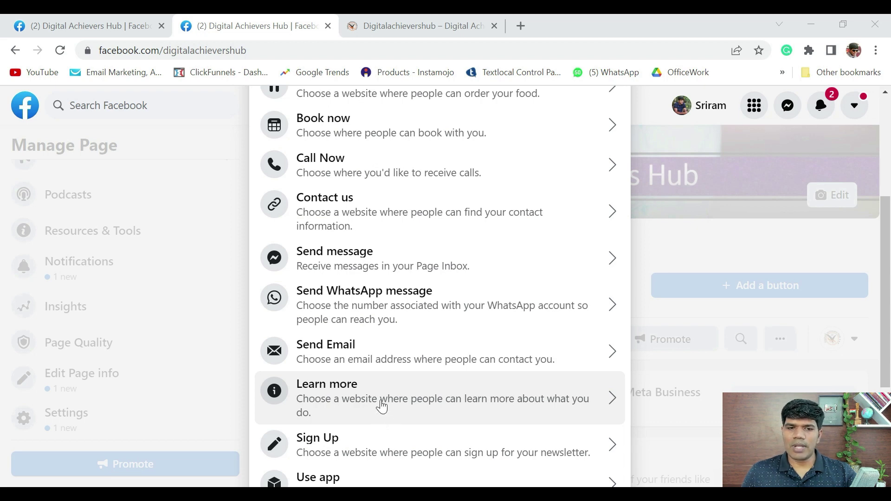
scroll(382, 407, down, 4)
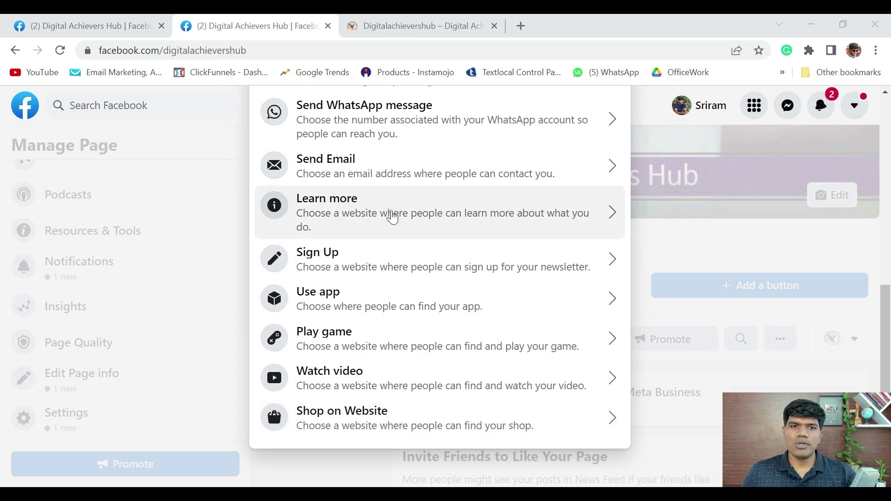
click(392, 217)
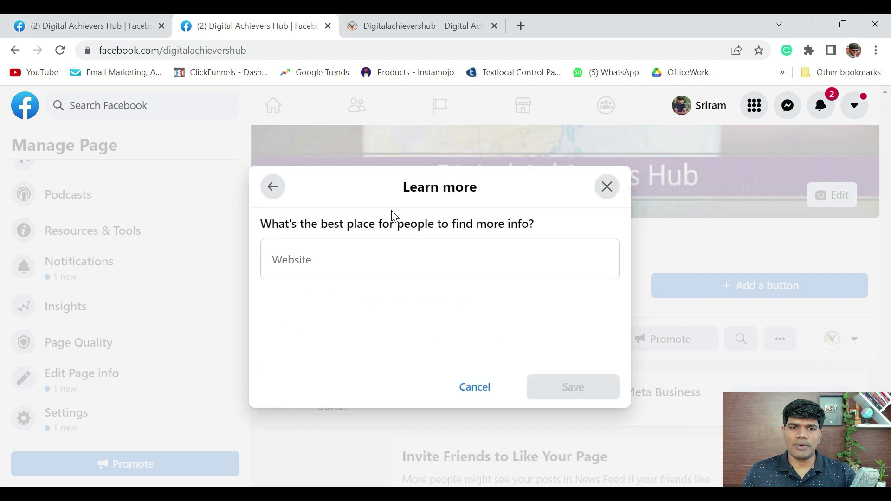
click(315, 257)
key(ctrl+v)
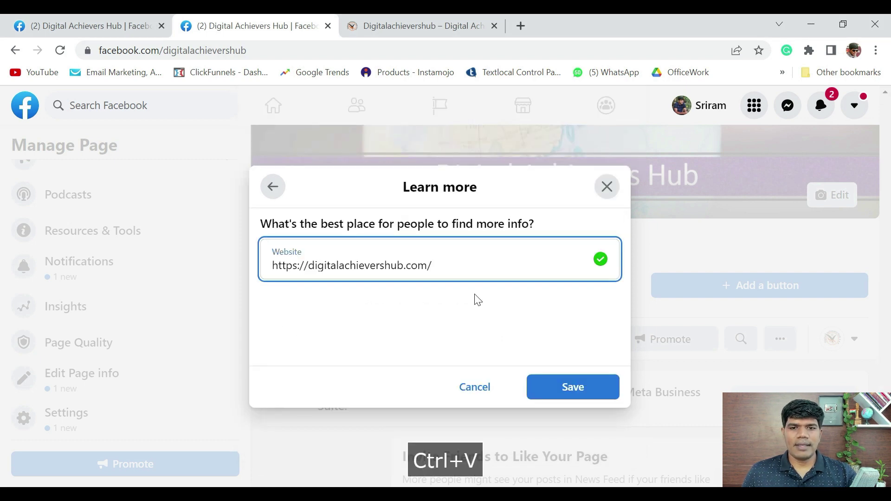
click(580, 393)
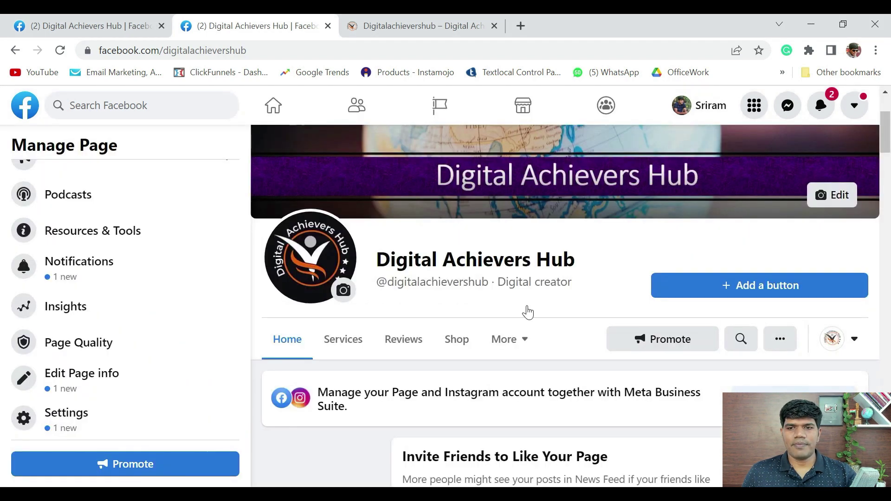
Step: Open facebook.com/digitalachievershub in an incognito window and test the Learn more button as a visitor
key(ctrl+shift+n)
key(ctrl+v)
key(Return)
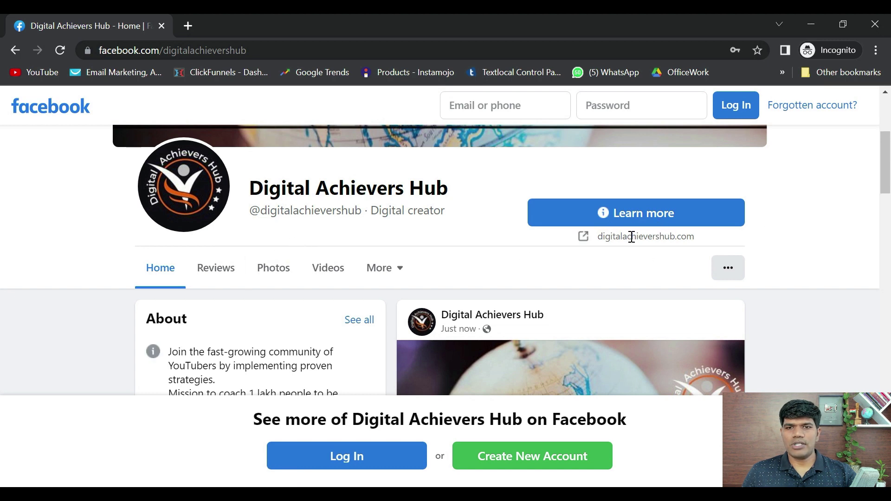
click(636, 213)
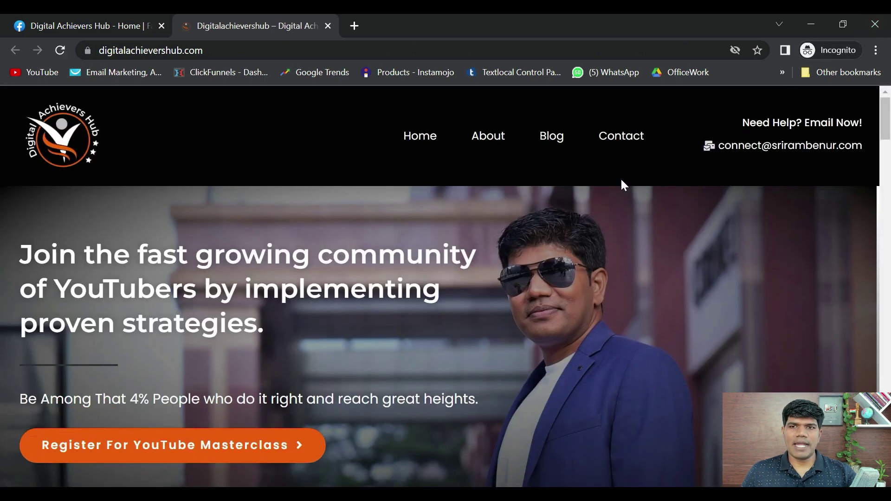
Step: Return to the managed Page in the regular browser window and change its action button from Learn more to Follow
key(alt+Tab)
click(246, 28)
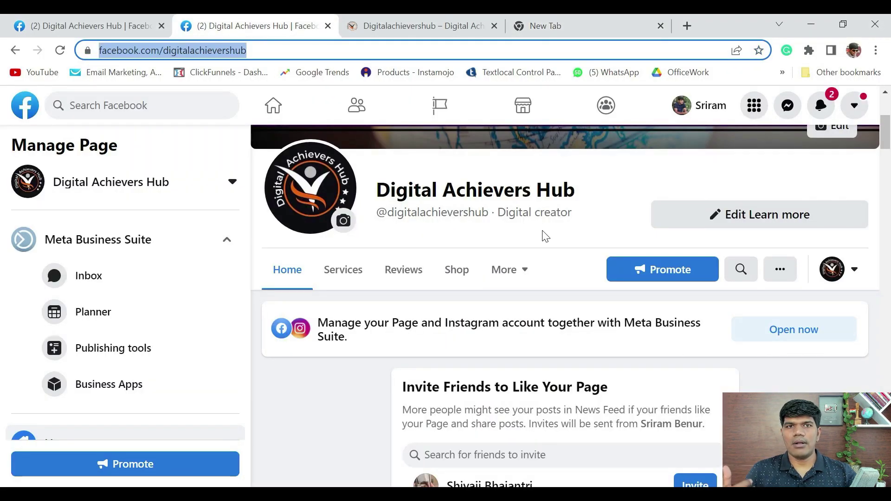
click(744, 220)
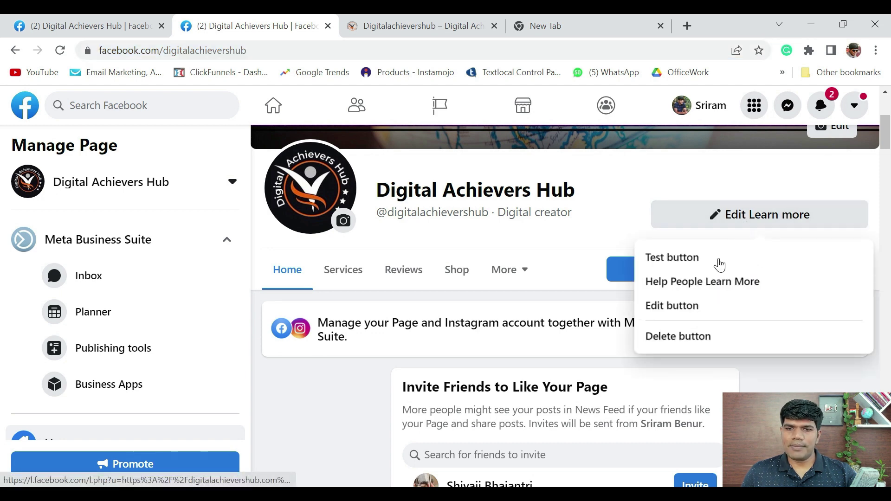
click(701, 307)
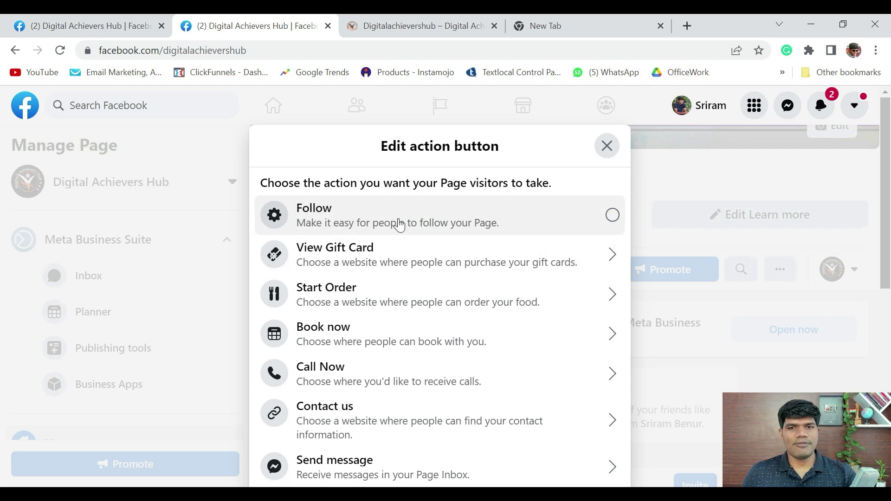
click(399, 225)
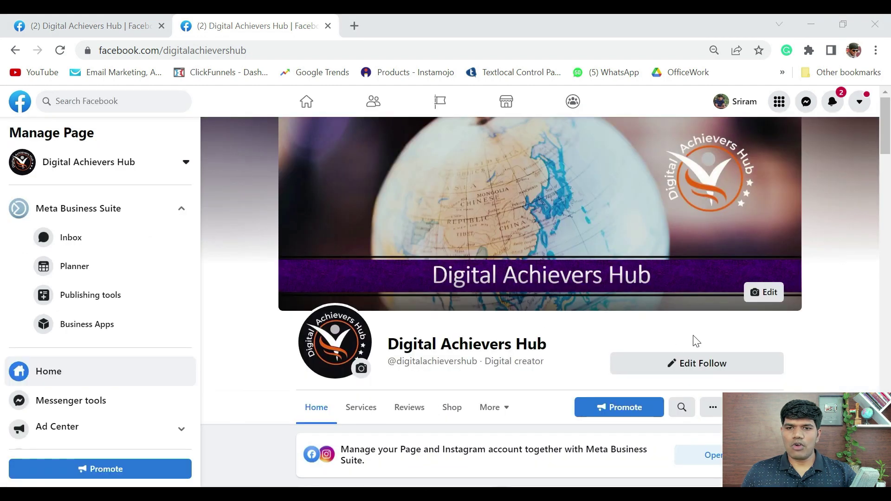
Step: Test the Page's Follow button and dismiss the resulting dialog
scroll(687, 340, down, 2)
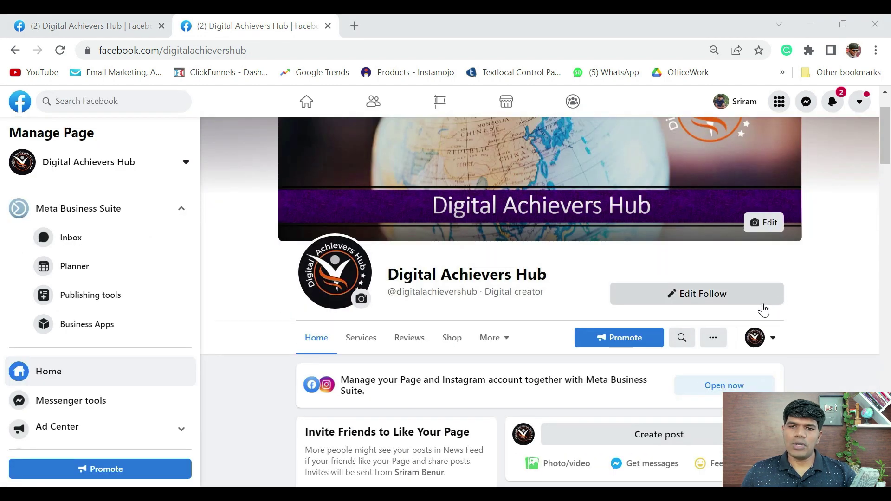
click(711, 300)
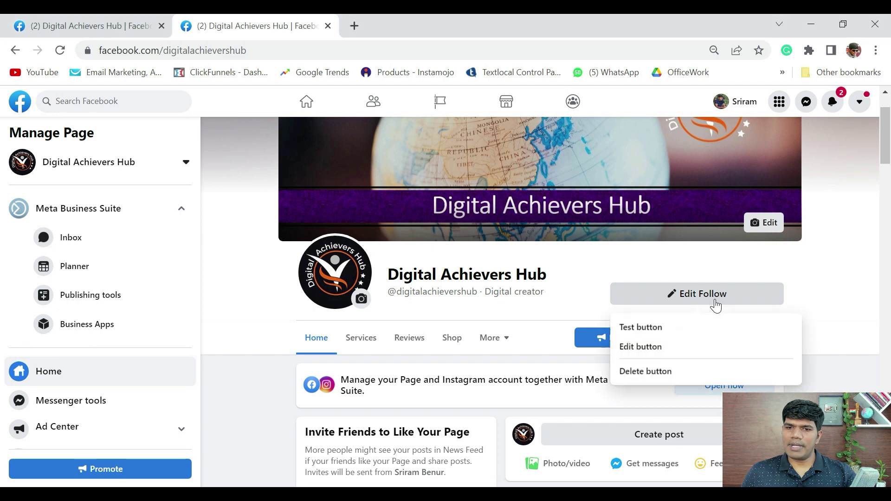
click(665, 329)
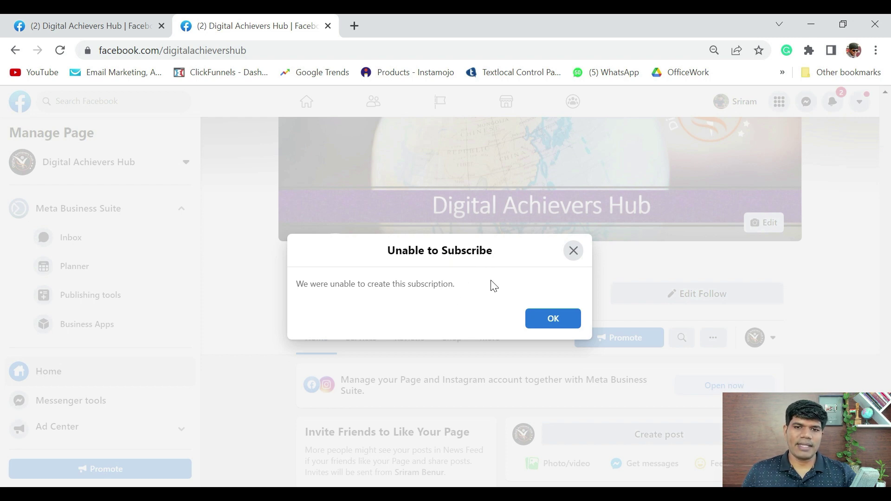
click(573, 251)
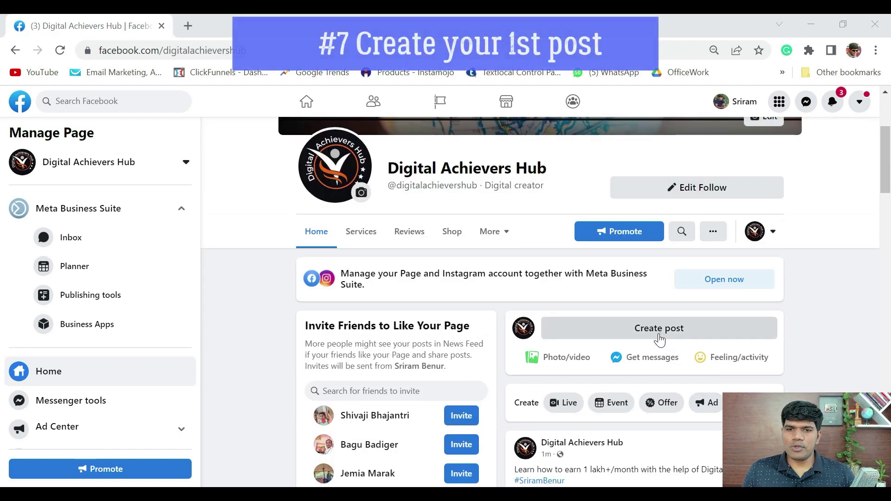
Step: Start a new Page post and attach the 30April_Banner image from the Facebook > New folder directory
click(659, 329)
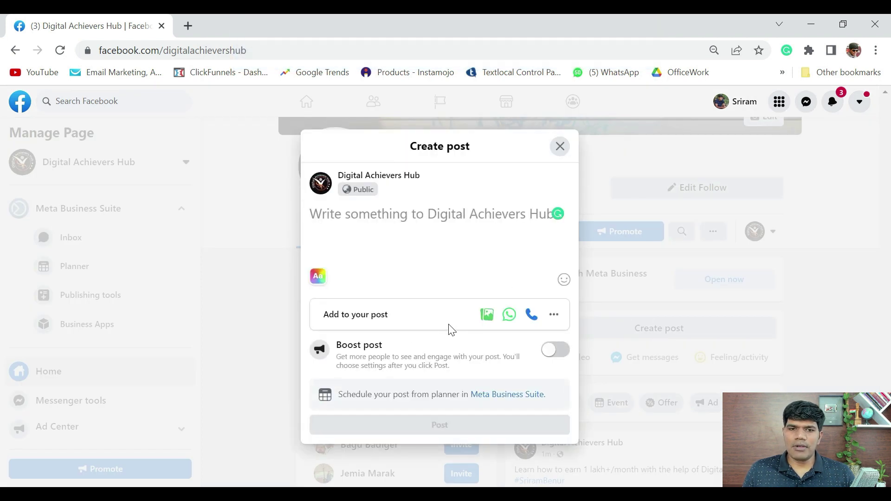
click(488, 316)
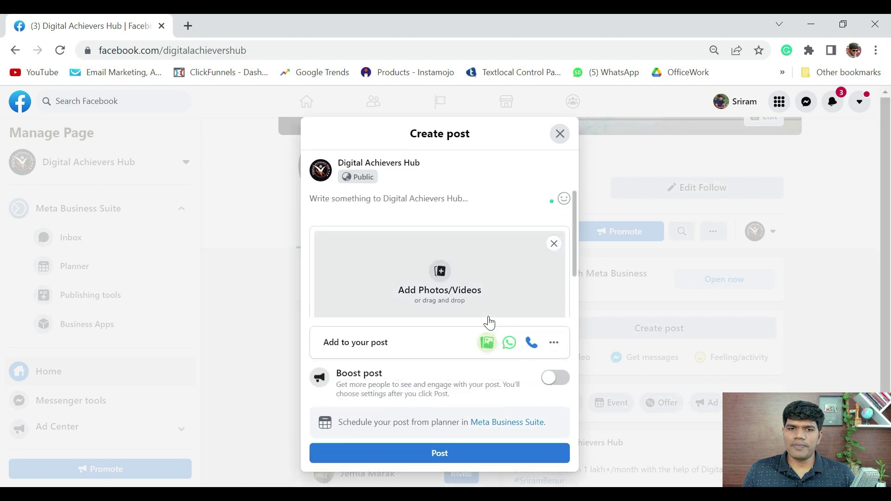
click(440, 278)
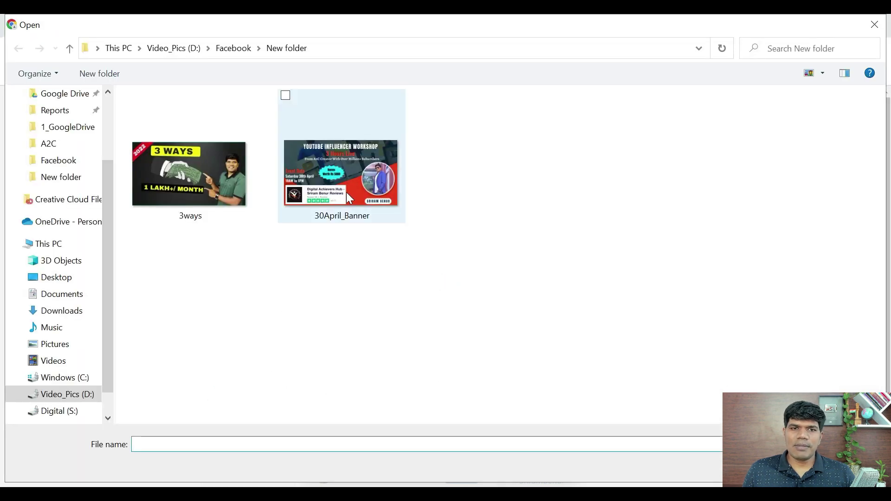
click(344, 193)
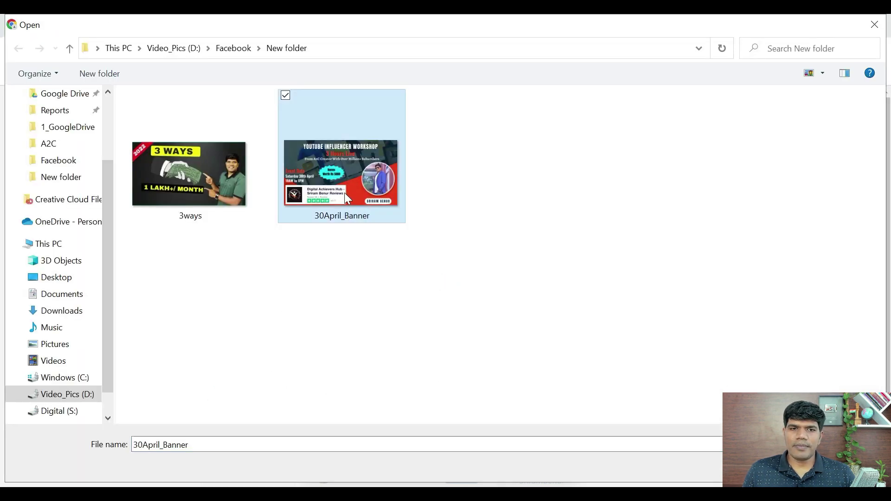
double_click(342, 178)
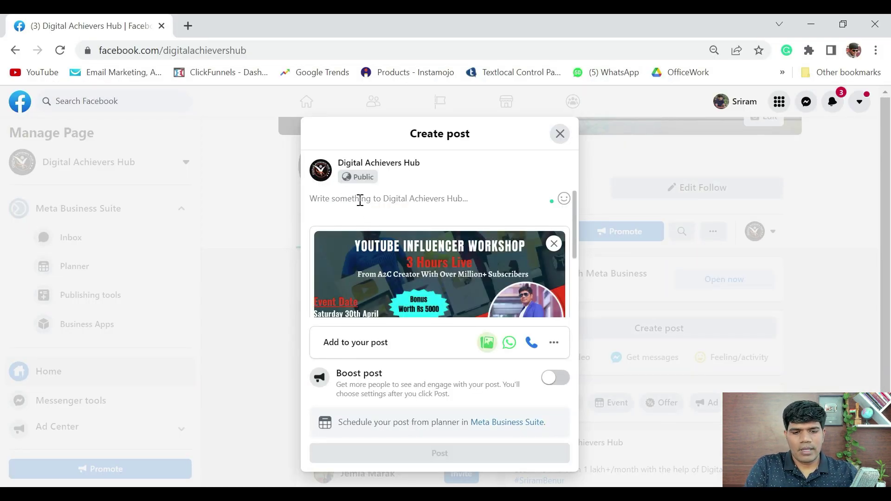
Step: Write "Attend my next YouTube Masterclass" as the post's text and begin a new line below it
text(Att)
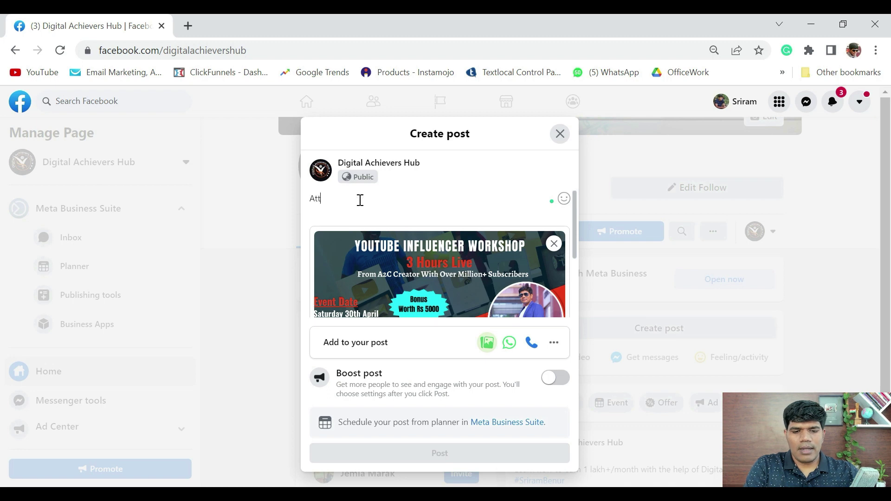
text(end my ne)
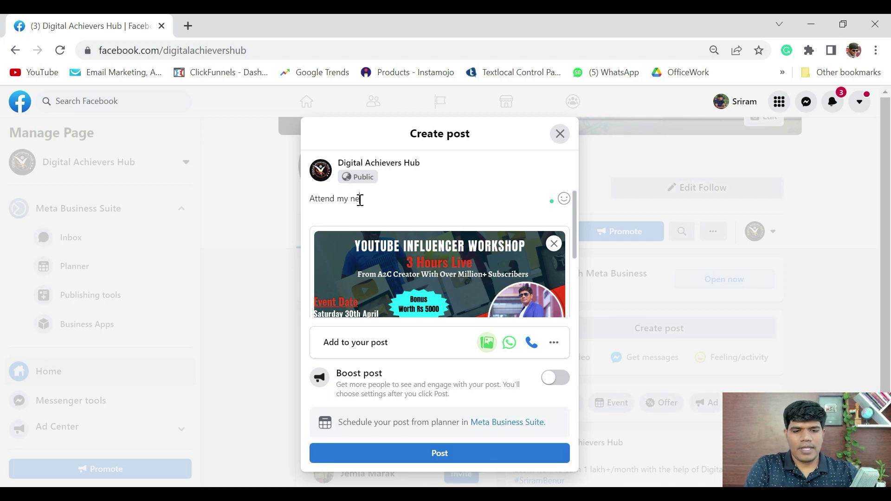
text(xt YouTube Ma)
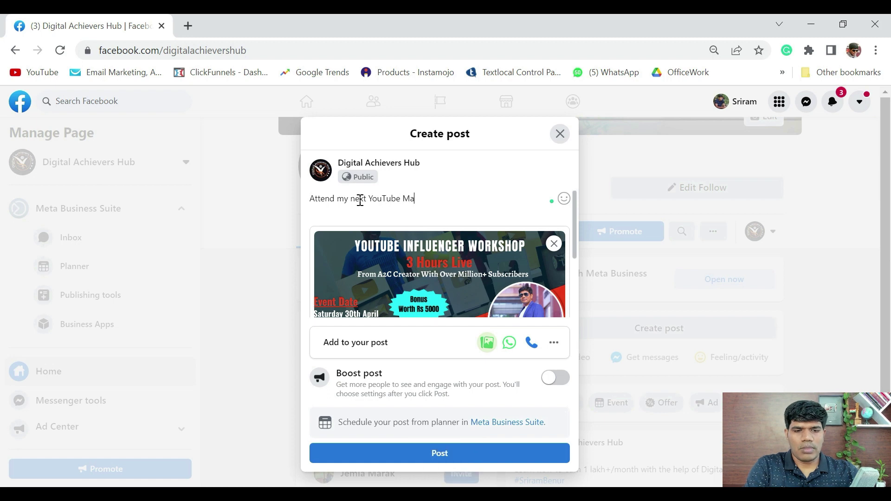
text(sterclass)
key(Return)
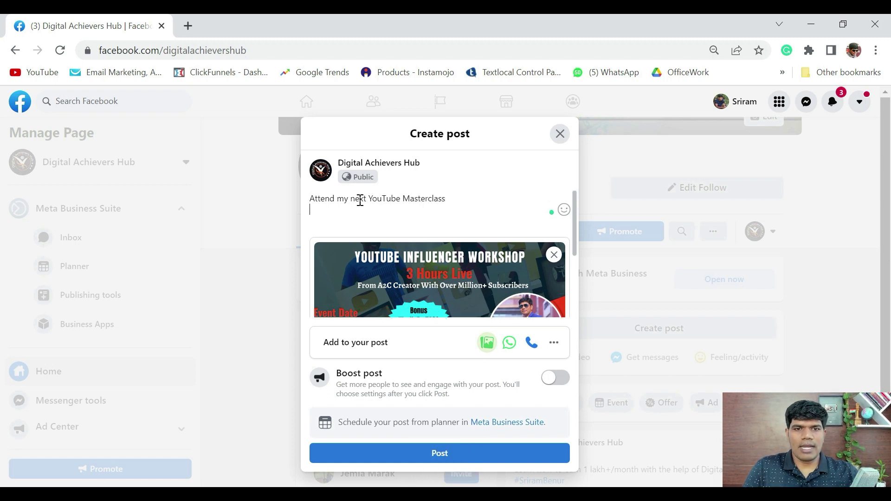
Step: Copy the Live Webinar Registration link ending in /GrowYourChannel from a new browser tab's suggestions, paste it below the post's text, and publish the post
click(191, 25)
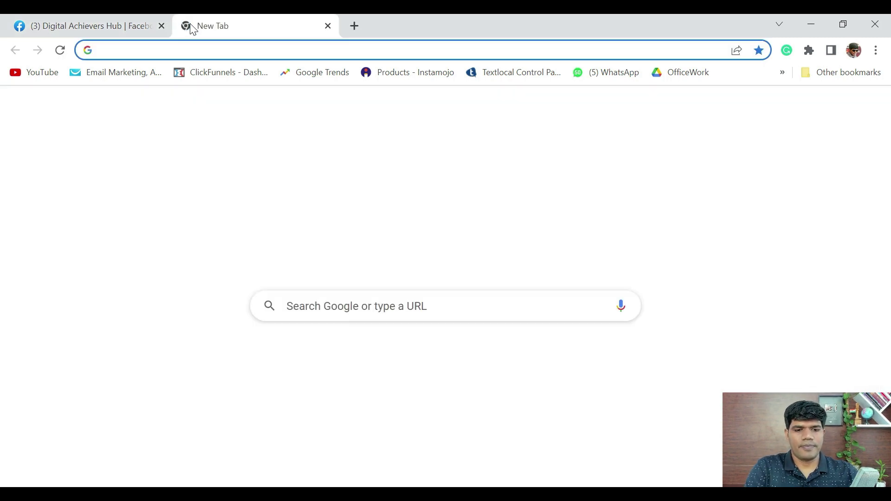
text(sr)
key(Right)
key(Left)
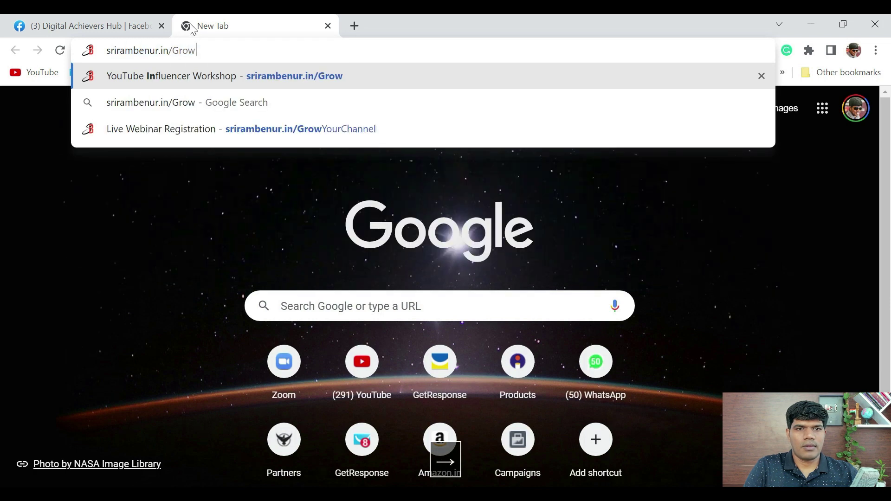
key(Down)
key(Down)
key(ctrl+a)
key(ctrl+c)
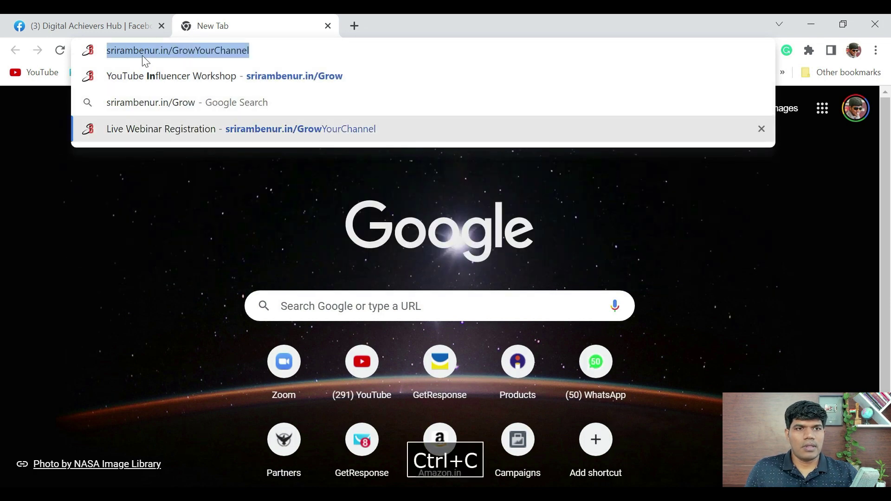
click(95, 27)
key(ctrl+v)
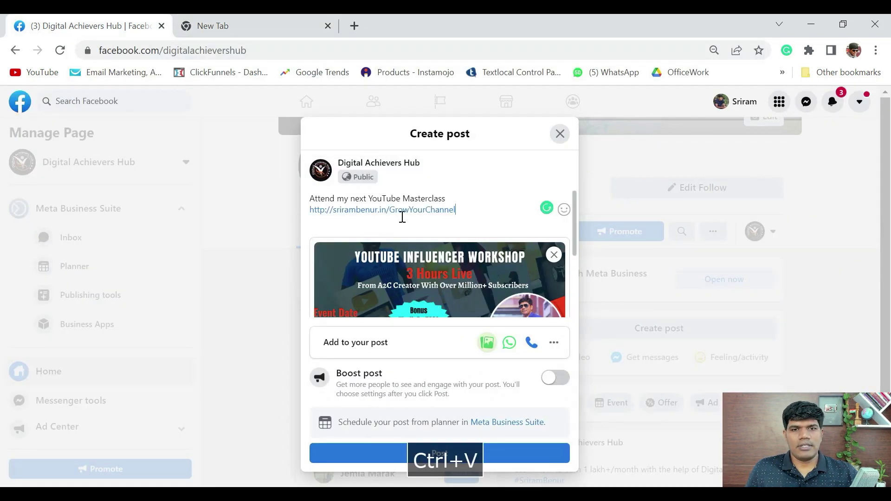
click(447, 458)
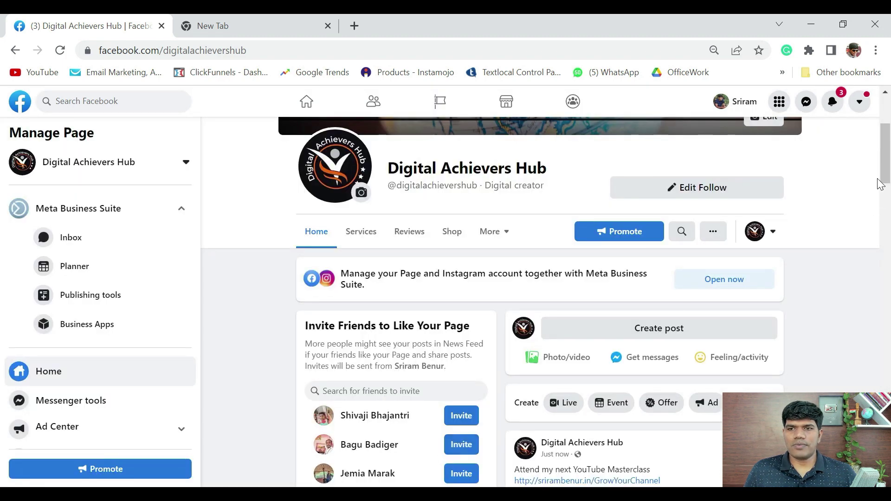
drag(887, 173, 887, 200)
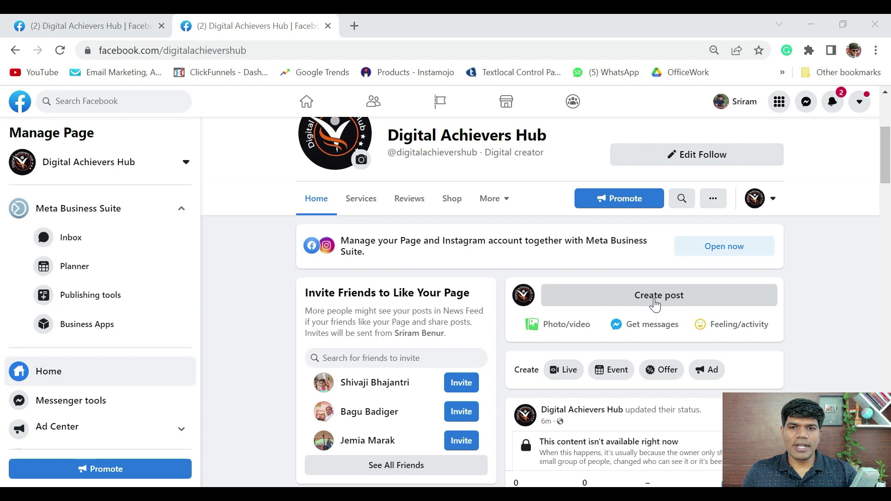
Step: Start a new Page post, decline the Meta Business Suite offer, and attach the 3OnlineWaysToEarnMOney_Teachable1 video from the Facebook folder
click(653, 299)
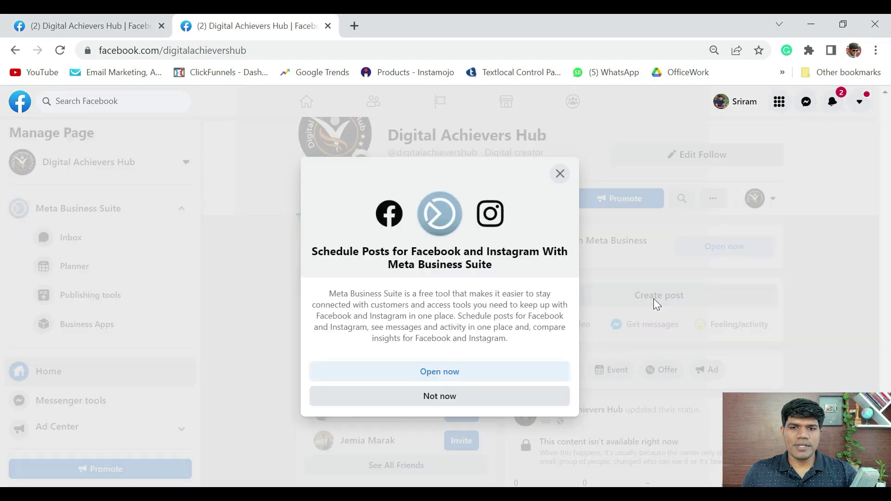
click(444, 402)
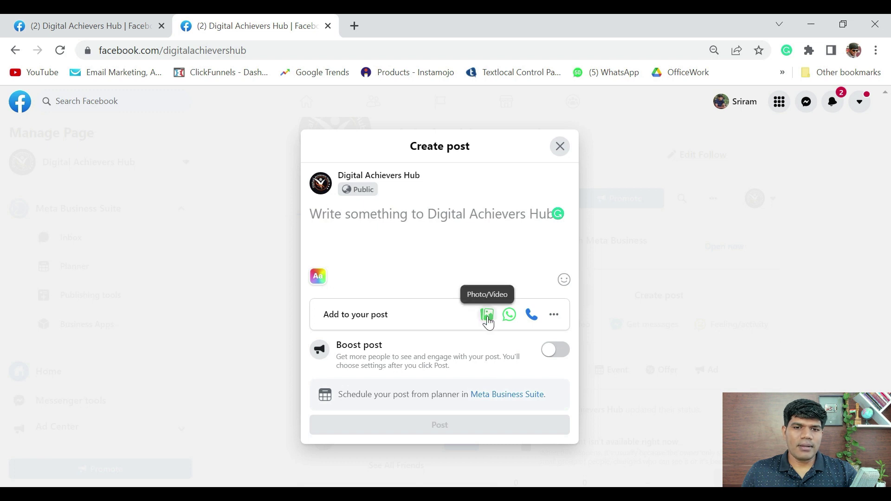
click(487, 315)
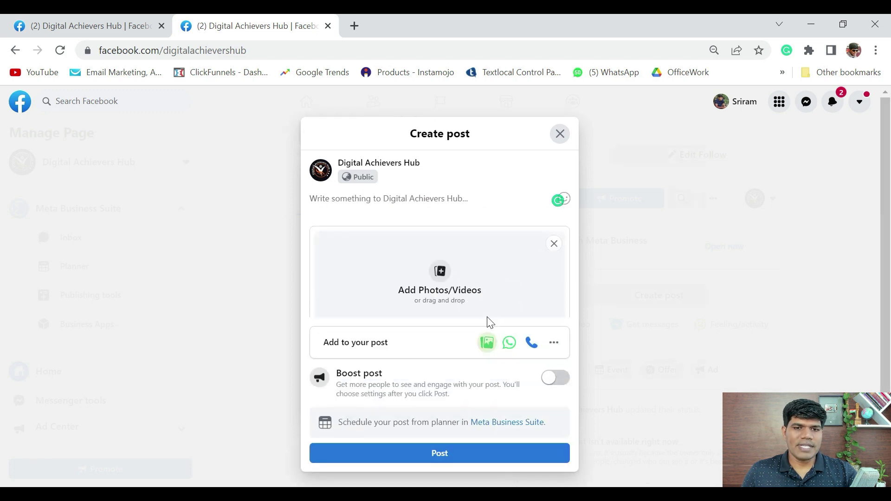
click(443, 277)
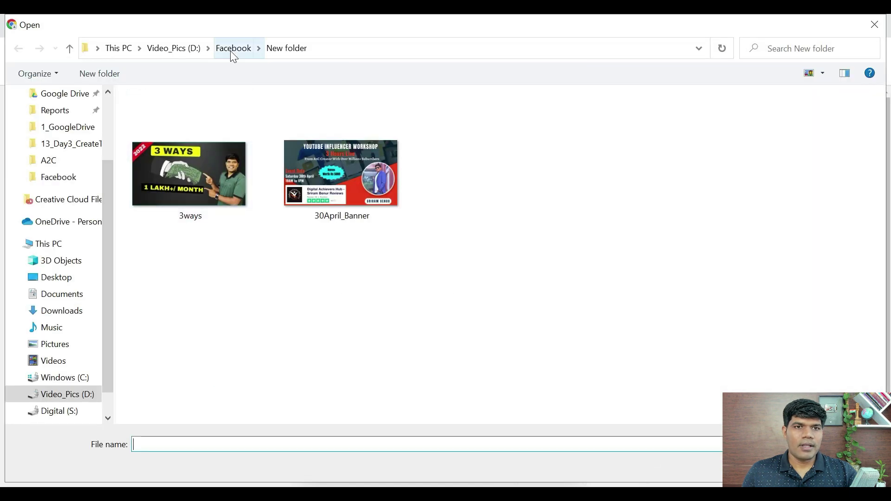
click(232, 49)
click(366, 211)
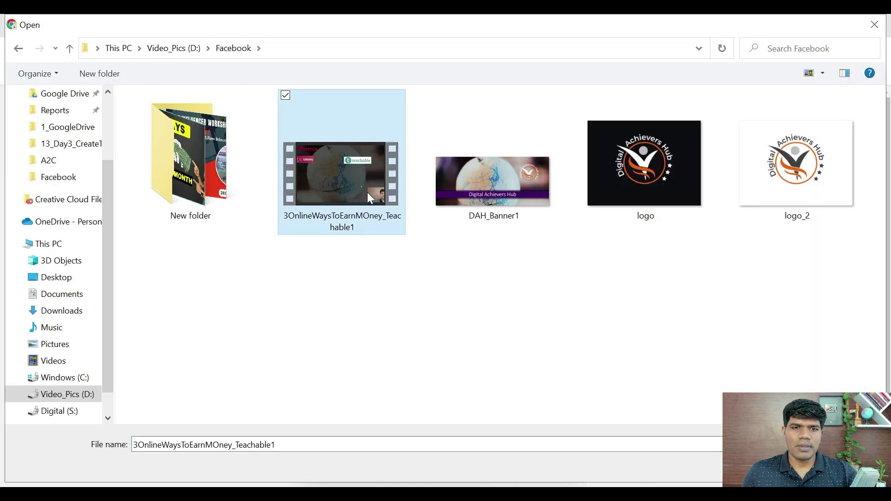
double_click(367, 192)
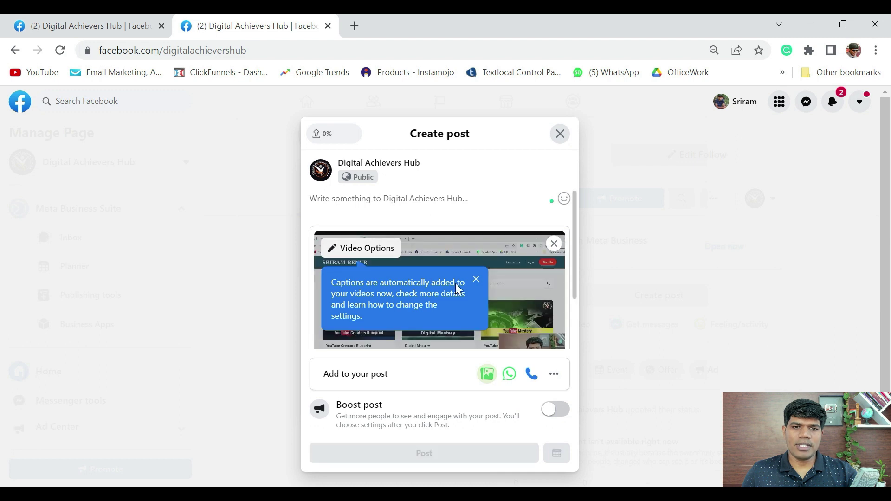
Step: Write "Learn how to earn 1 lakh+/month with the help of Digital Platform" as the post's text, followed by the creator-name hashtag and #DigitalAchieversHub
click(476, 279)
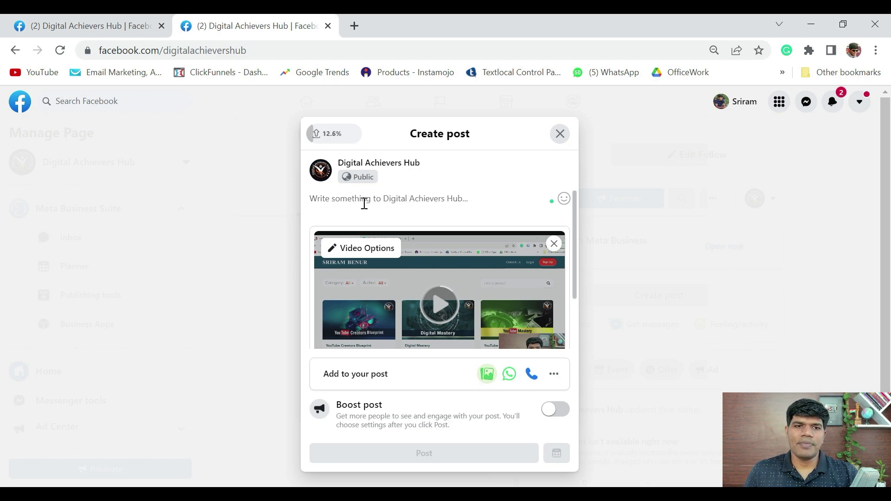
text(Learn how to earn 1 lakh+/month with the help of Digital Platform)
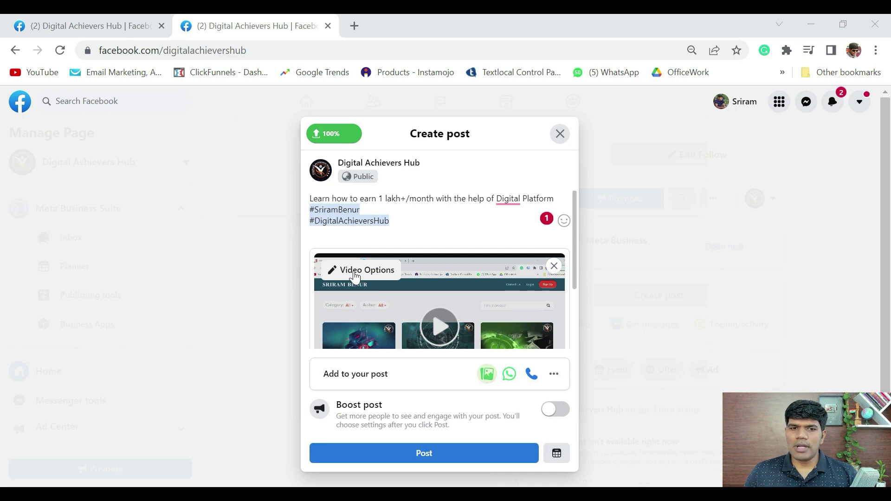
Step: Open the attached video's options and set its title to "3 Different ways to earn 1 lakh per month"
click(355, 275)
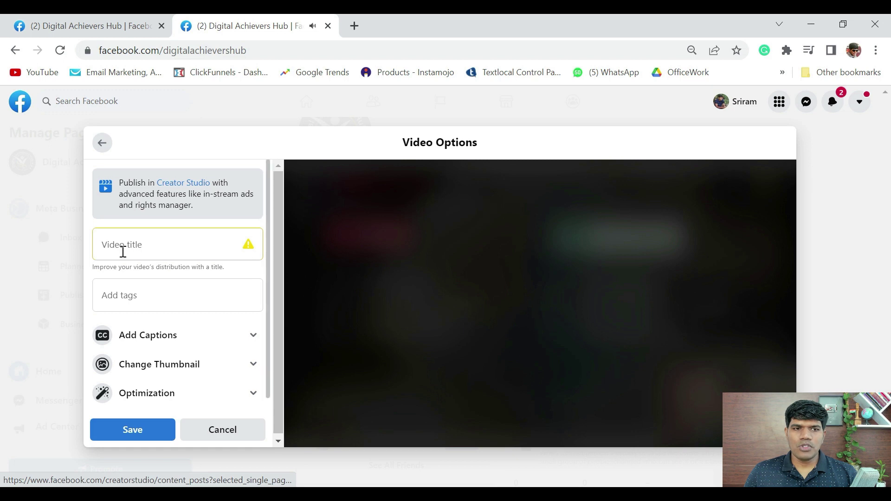
click(124, 244)
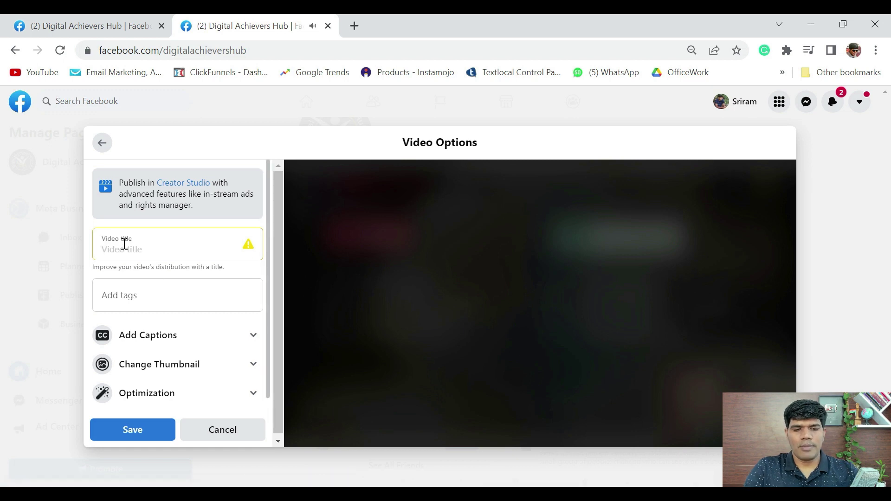
text(5 Different ways to earn 1 lakh per month)
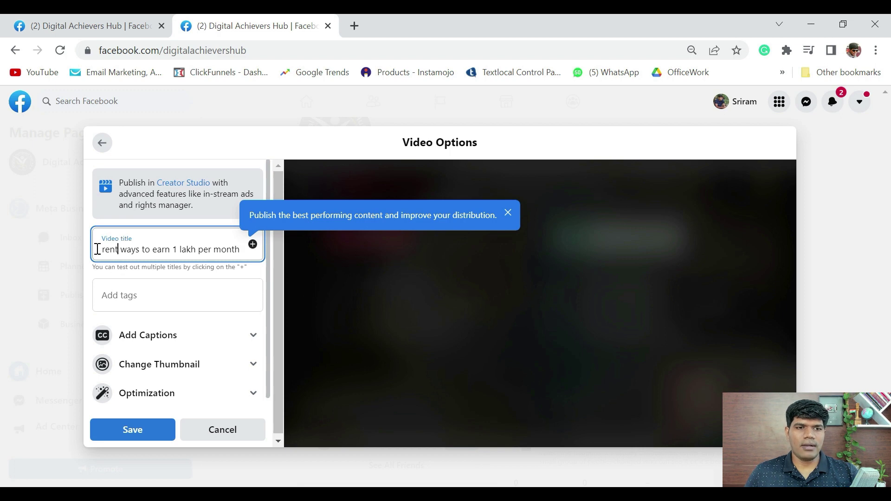
drag(118, 249, 110, 261)
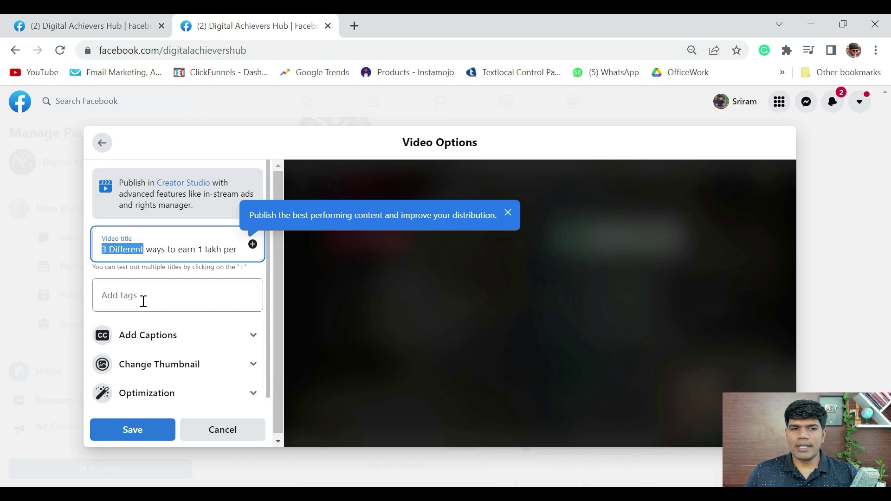
Step: Try to reuse the full video title as the video's tag by copying it into the tags
click(159, 251)
key(ctrl+a)
key(ctrl+c)
click(155, 296)
key(ctrl+v)
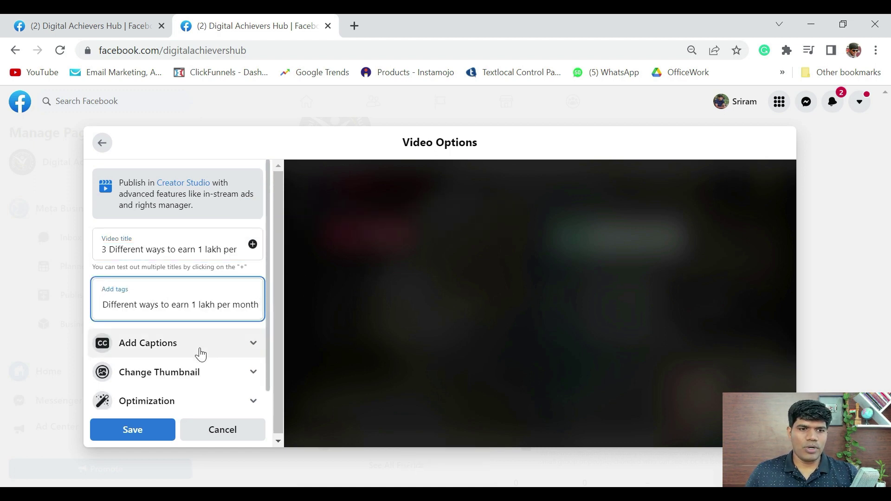
Step: Upload the 3ways image from Facebook > New folder as the video's custom thumbnail and save the video options
scroll(188, 368, down, 1)
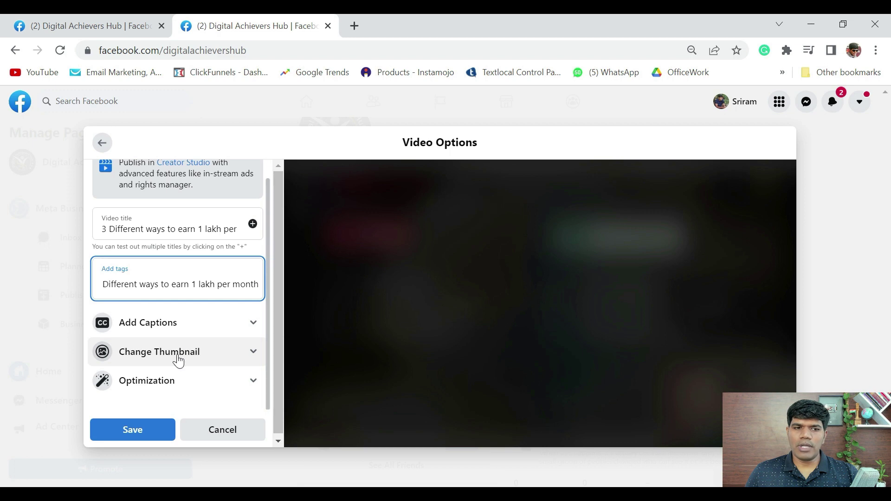
click(176, 354)
scroll(201, 369, down, 1)
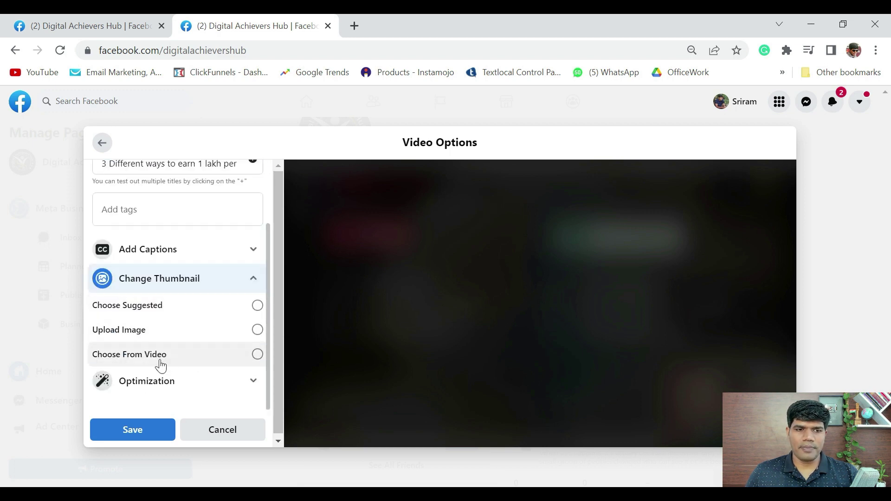
click(136, 339)
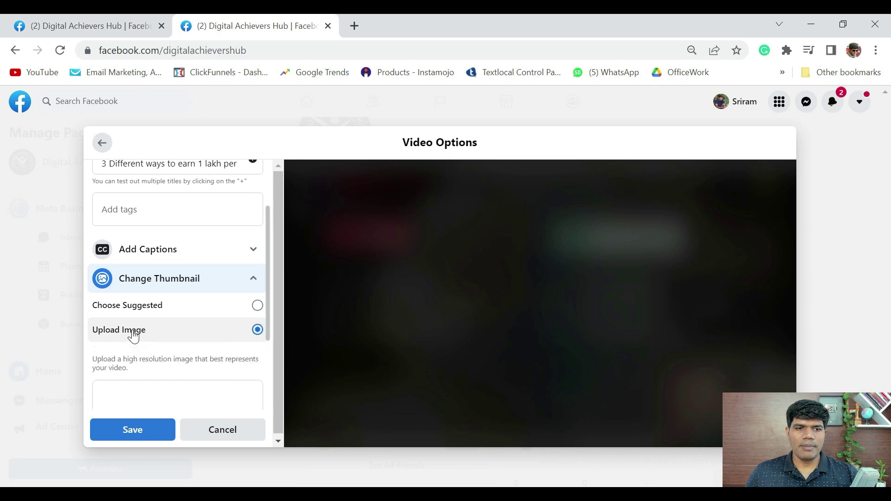
scroll(165, 333, down, 2)
click(183, 295)
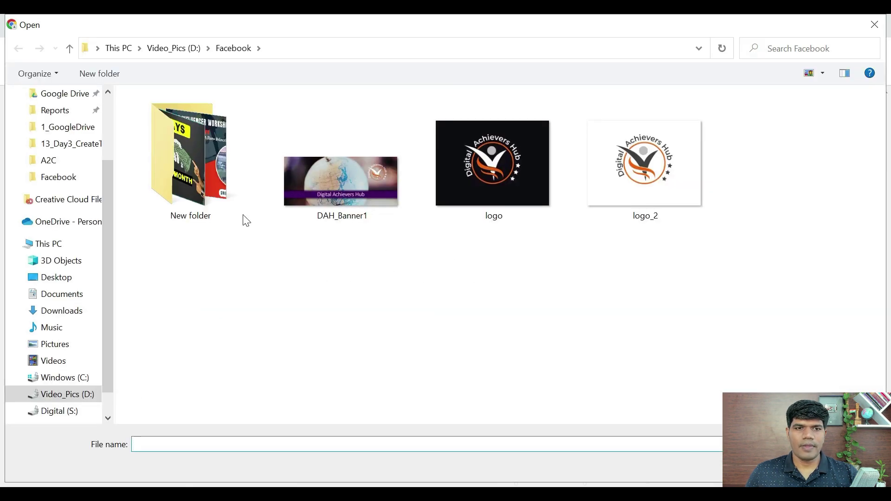
double_click(199, 203)
click(208, 184)
double_click(212, 191)
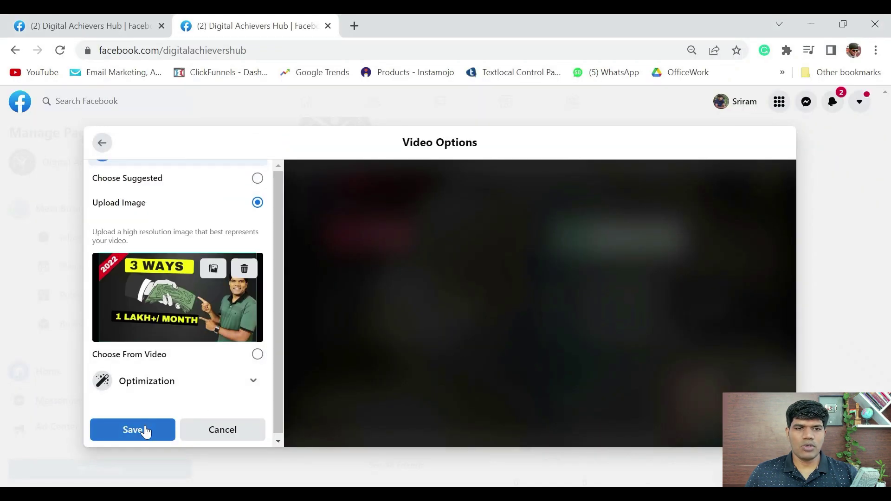
click(146, 431)
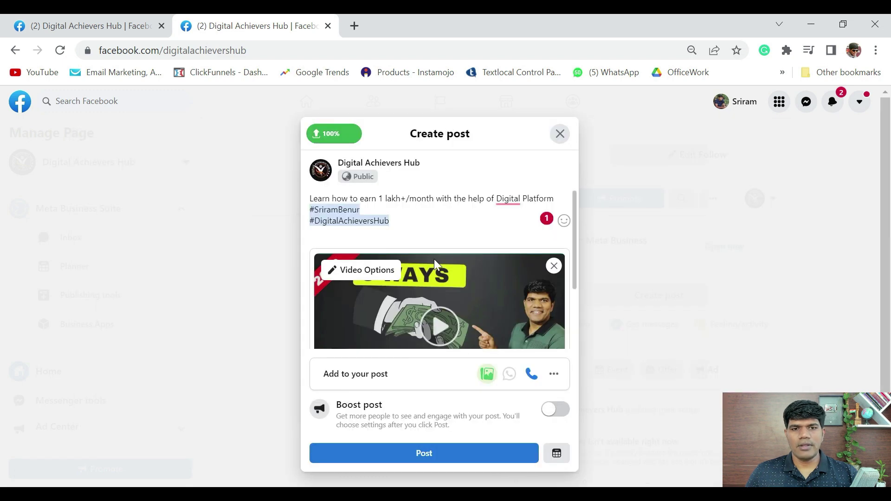
Step: Check the video post's text and thumbnail, and publish the post
scroll(454, 273, down, 1)
scroll(455, 275, up, 1)
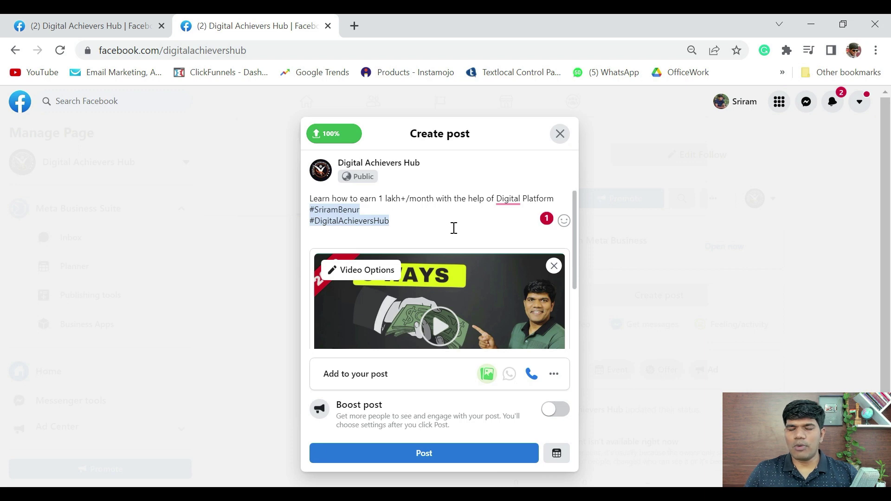
scroll(465, 241, down, 2)
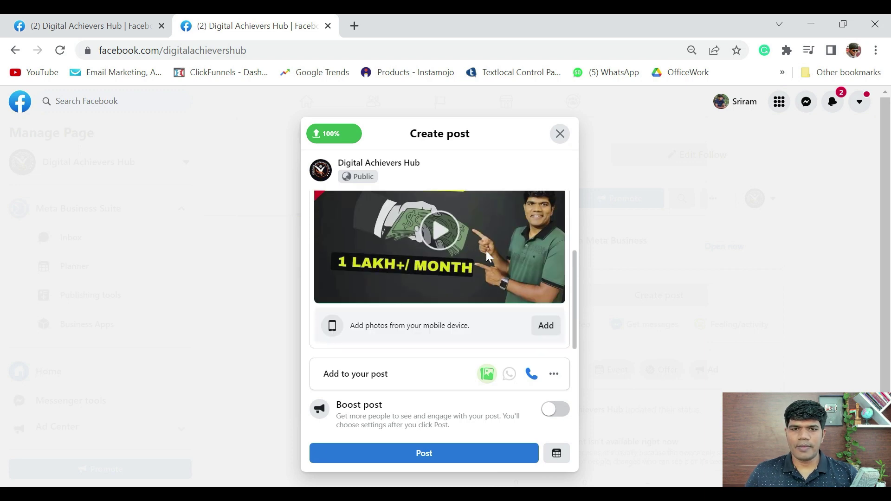
click(436, 460)
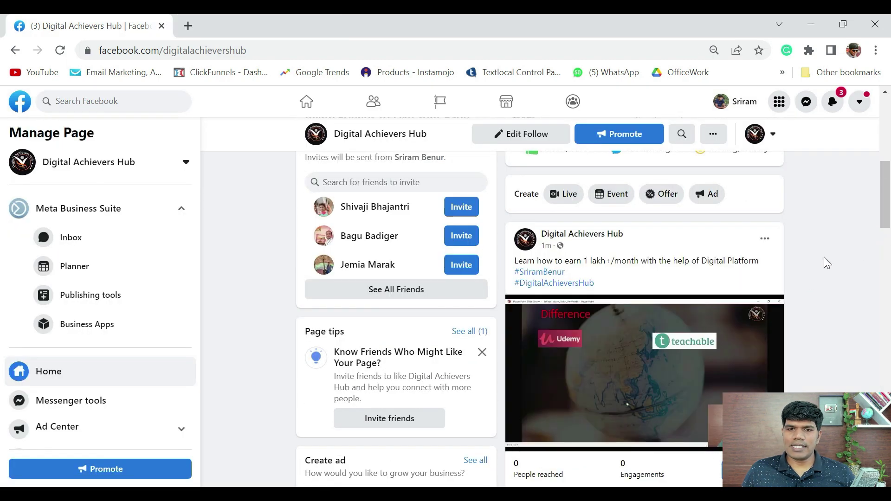
Step: Review the published video post and the YouTube Masterclass post on the Page
scroll(823, 257, down, 3)
scroll(824, 263, up, 3)
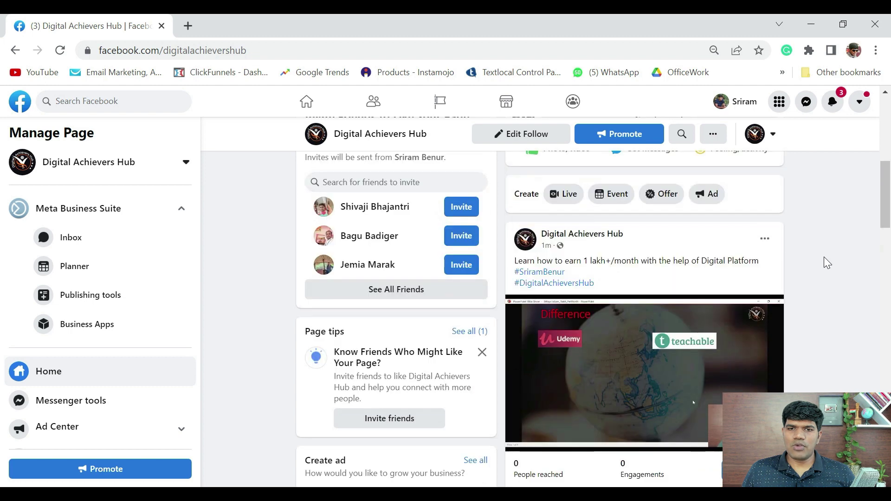
scroll(824, 258, up, 2)
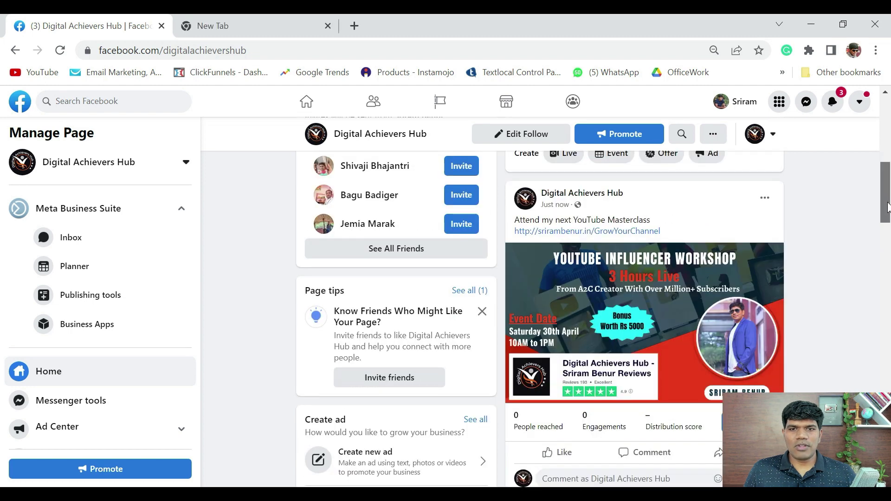
scroll(889, 214, down, 2)
drag(889, 213, 885, 259)
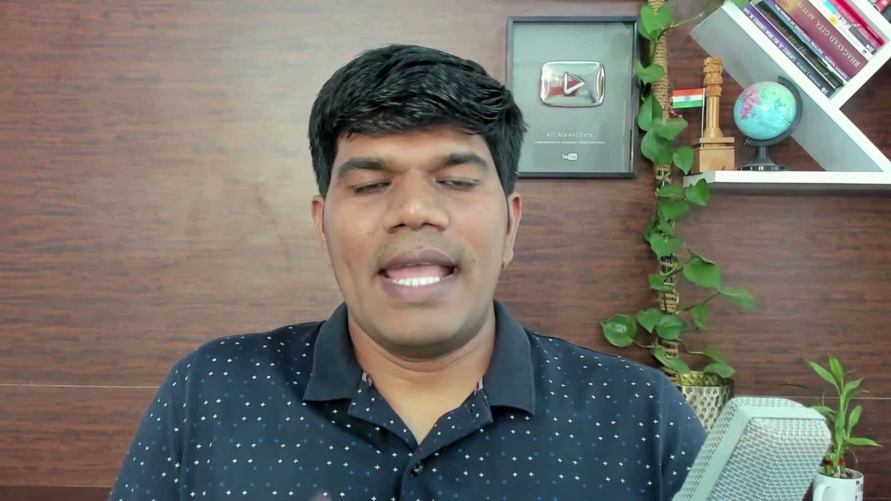